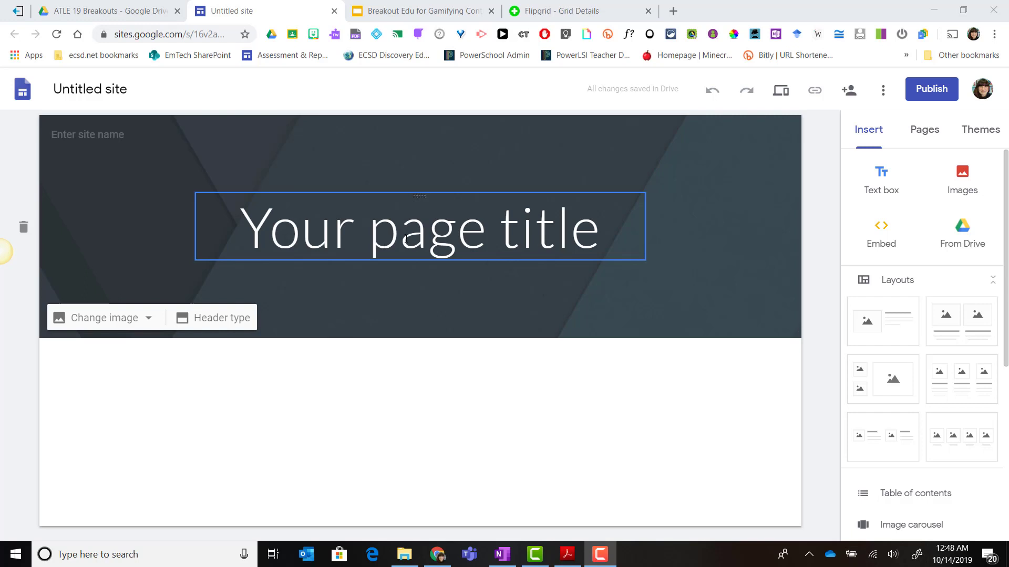
Replace the header's placeholder title with 'Mess in the Lab'
{"action": "left_click", "coordinate": [406, 238]}
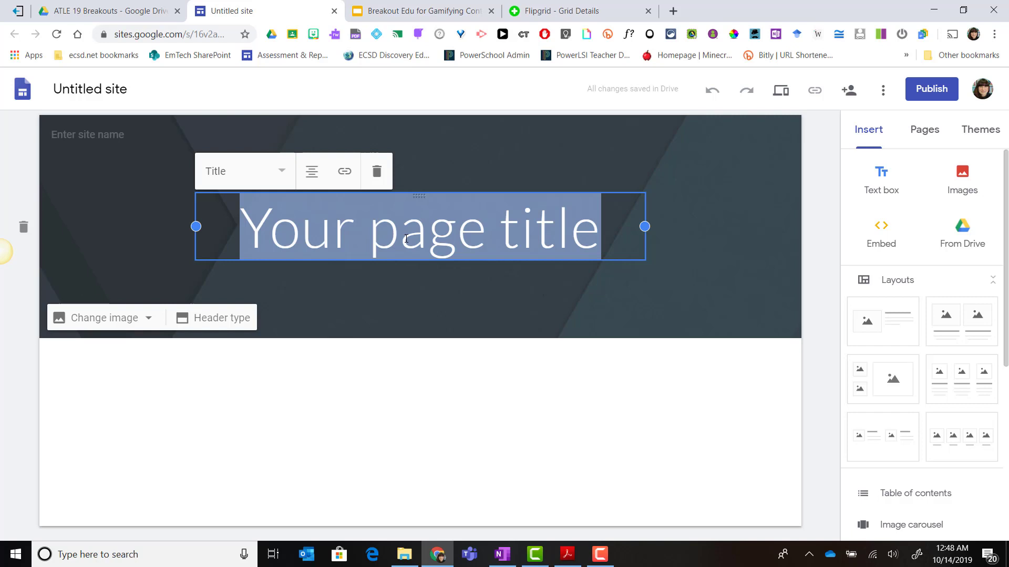
{"action": "type", "text": "Mess in the Lab"}
{"action": "left_click", "coordinate": [316, 354]}
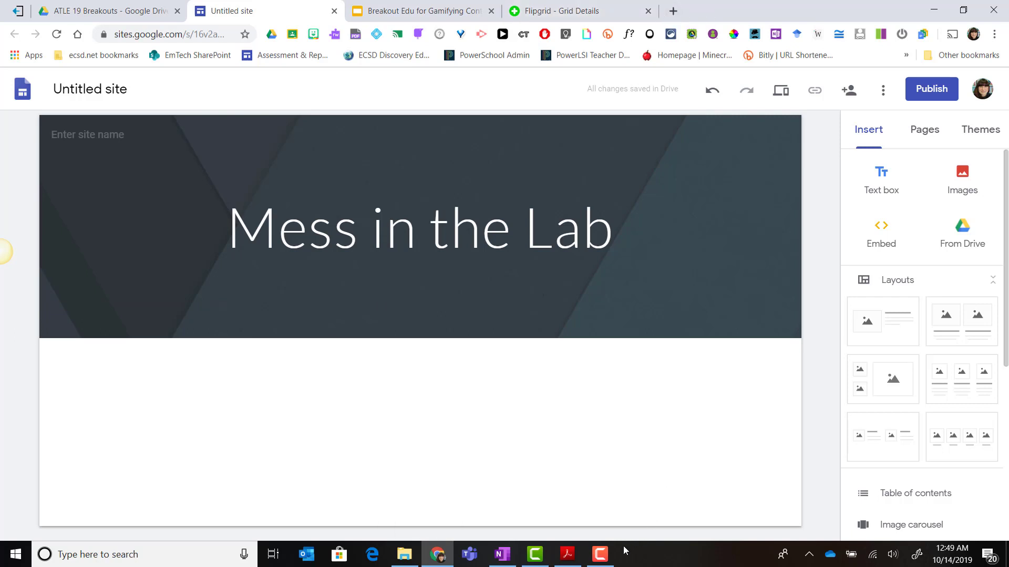
Copy the Mess in the Lab form's Embed HTML code from Google Forms' Send dialog
{"action": "left_click", "coordinate": [670, 10]}
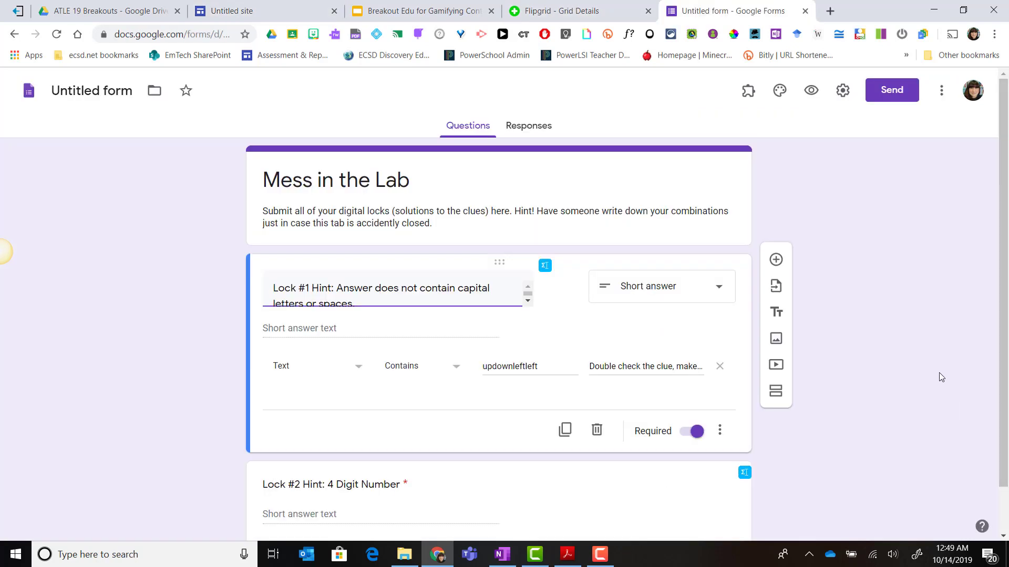
{"action": "left_click", "coordinate": [898, 98]}
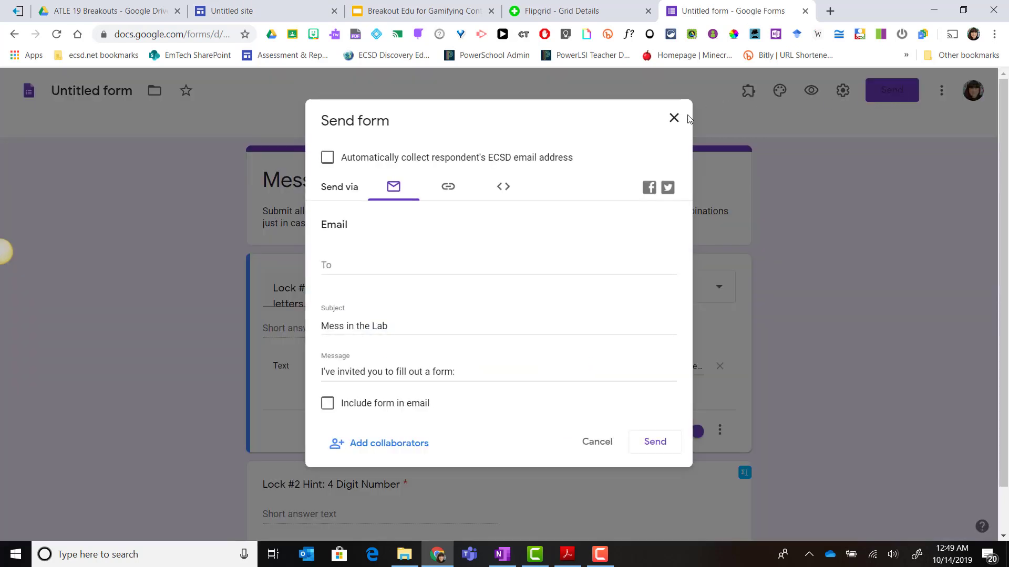
{"action": "left_click", "coordinate": [448, 189]}
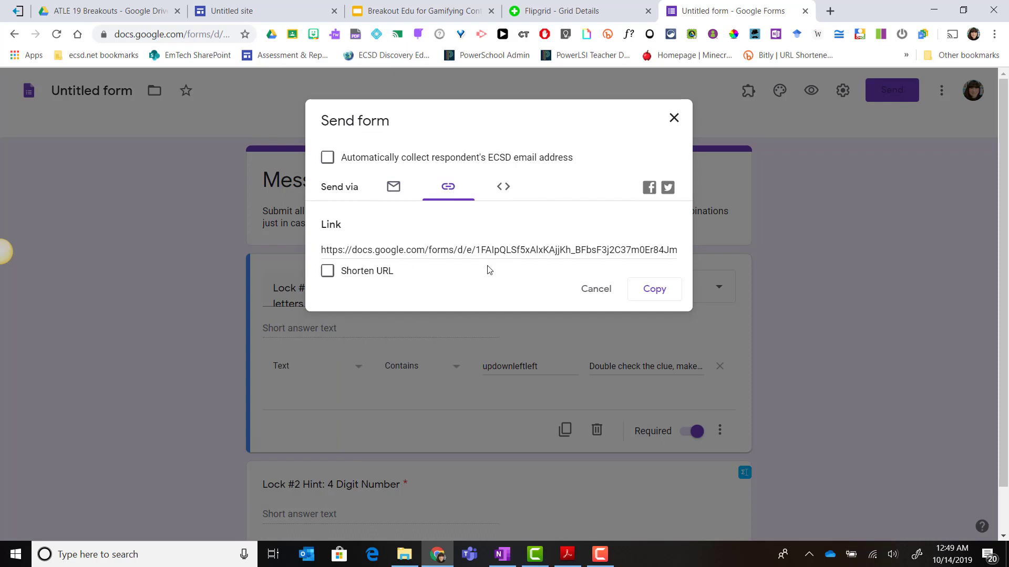
{"action": "left_click", "coordinate": [506, 190]}
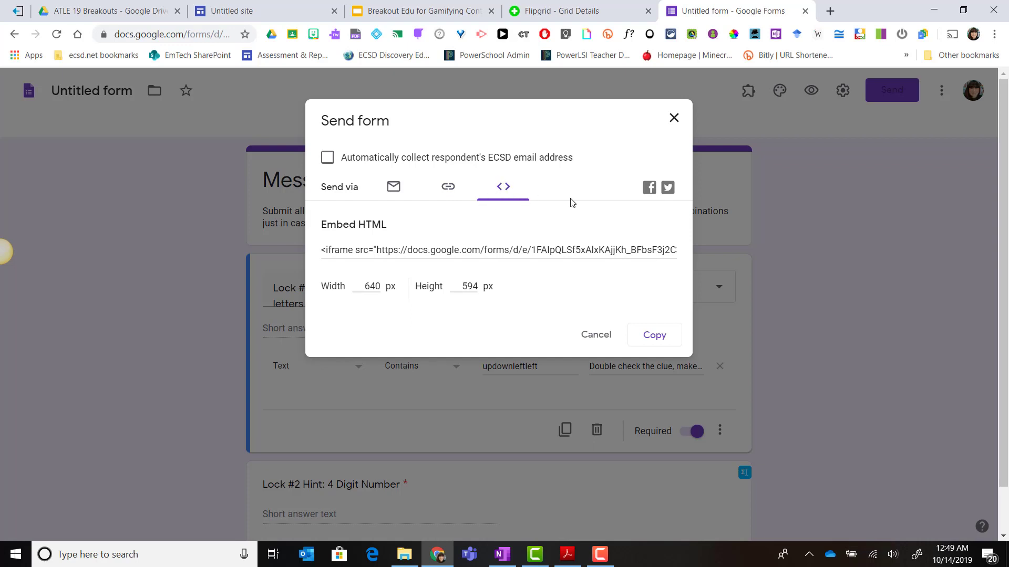
{"action": "left_click", "coordinate": [668, 342]}
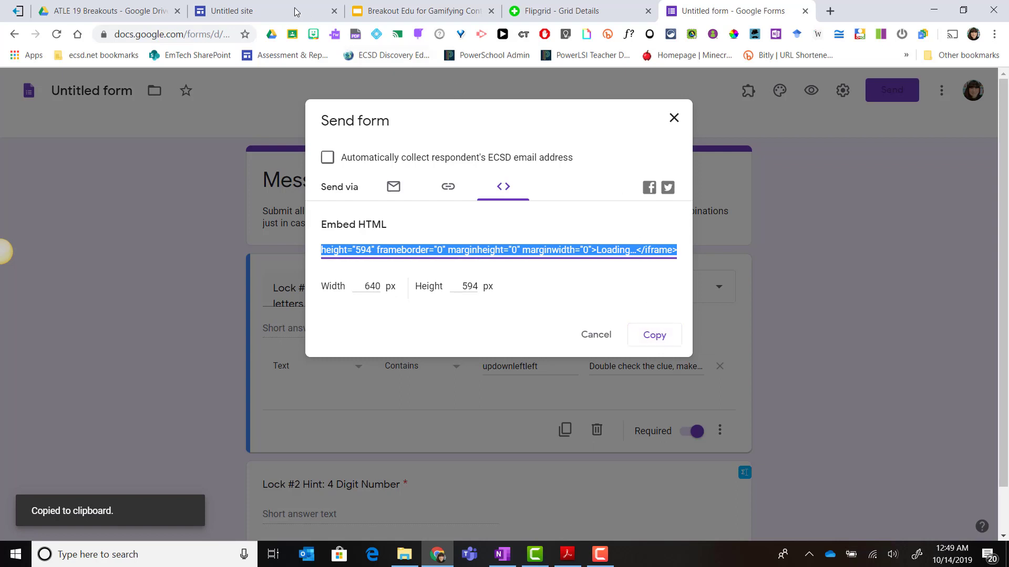
{"action": "left_click", "coordinate": [263, 11]}
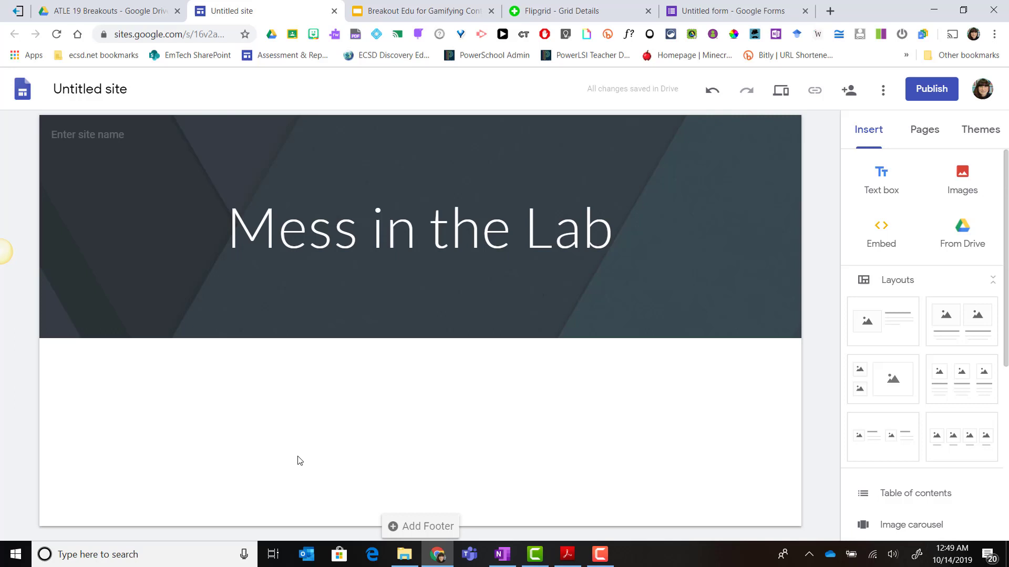
Embed the copied form code below the title and widen the form to show both lock questions
{"action": "double_click", "coordinate": [259, 410]}
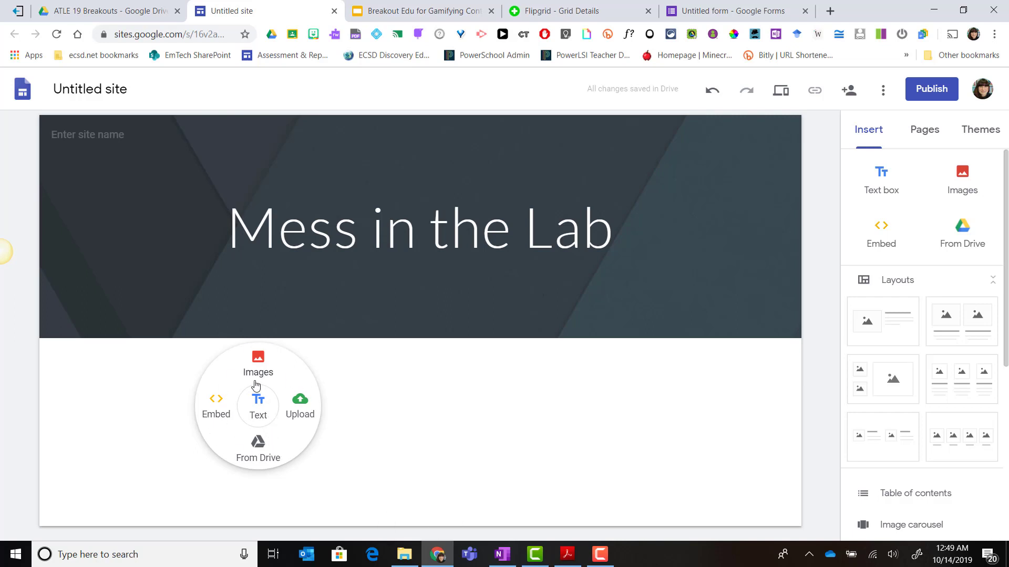
{"action": "left_click", "coordinate": [224, 409]}
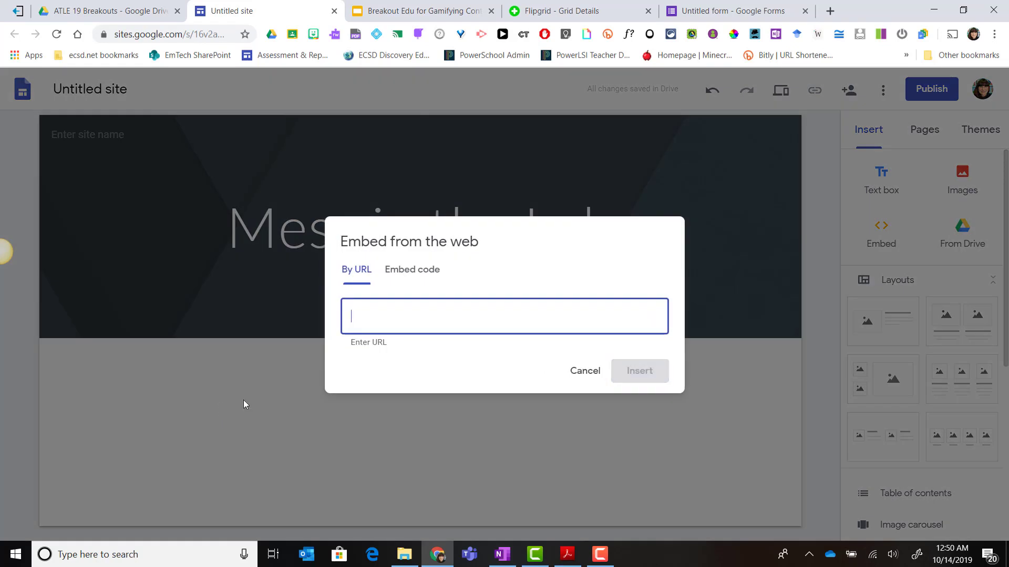
{"action": "left_click", "coordinate": [410, 272]}
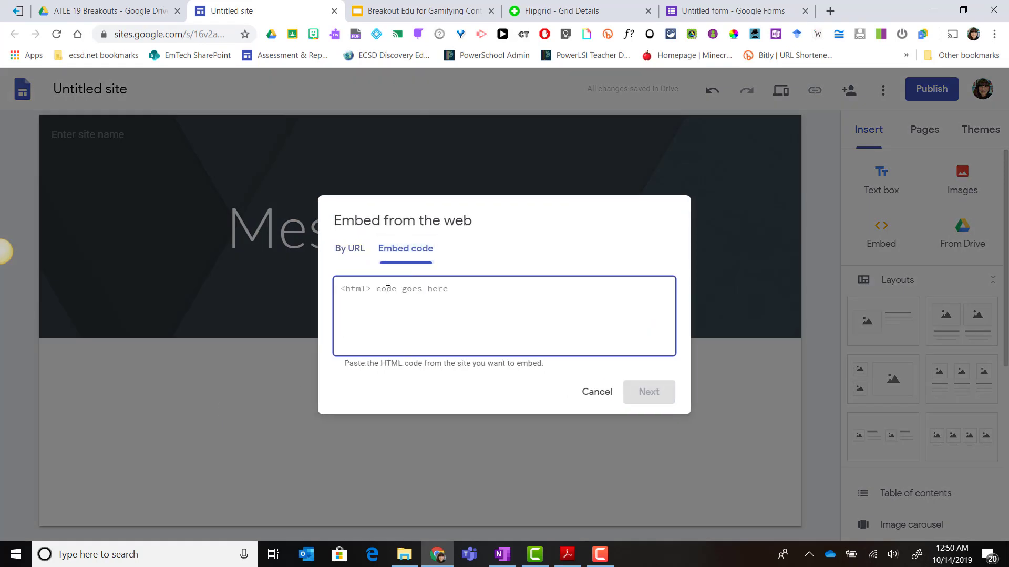
{"action": "key", "text": "ctrl+v"}
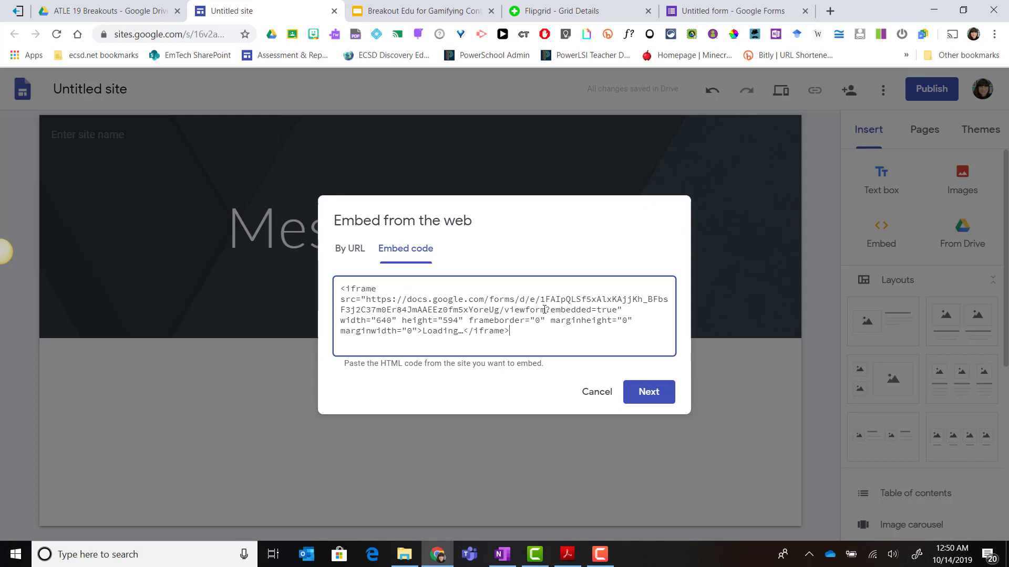
{"action": "left_click", "coordinate": [646, 392]}
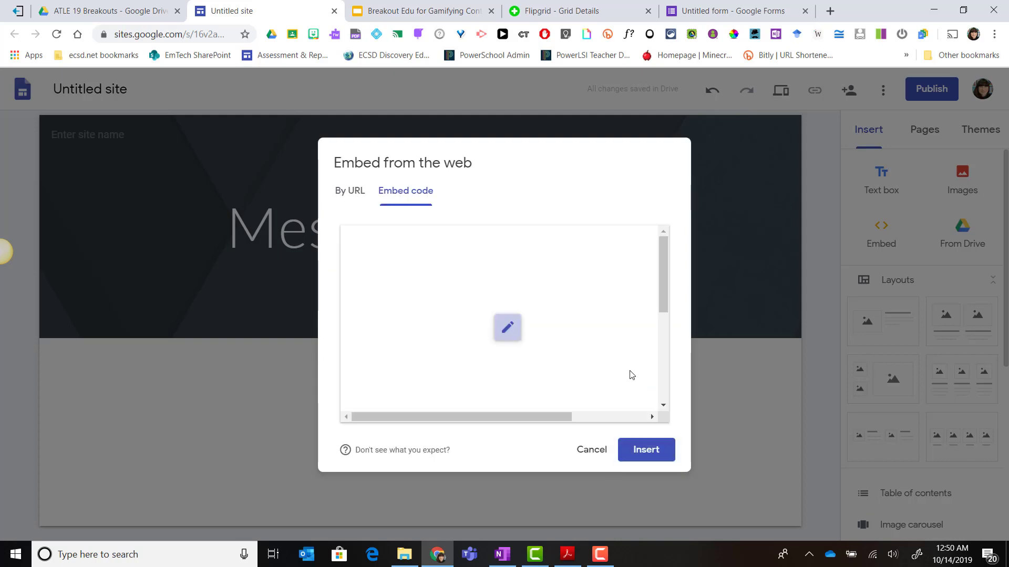
{"action": "left_click", "coordinate": [639, 452]}
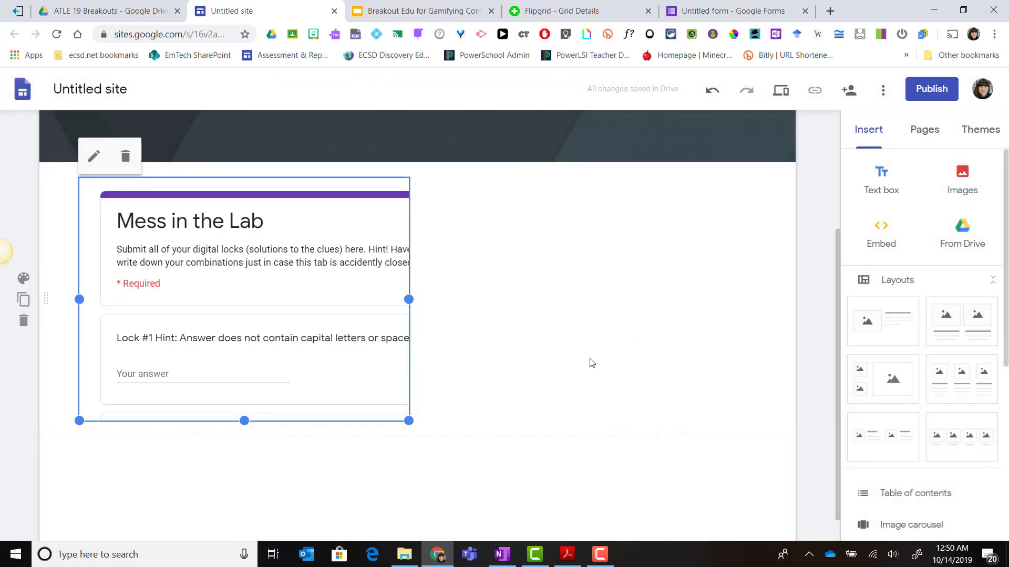
{"action": "left_click_drag", "start_coordinate": [408, 420], "coordinate": [489, 445]}
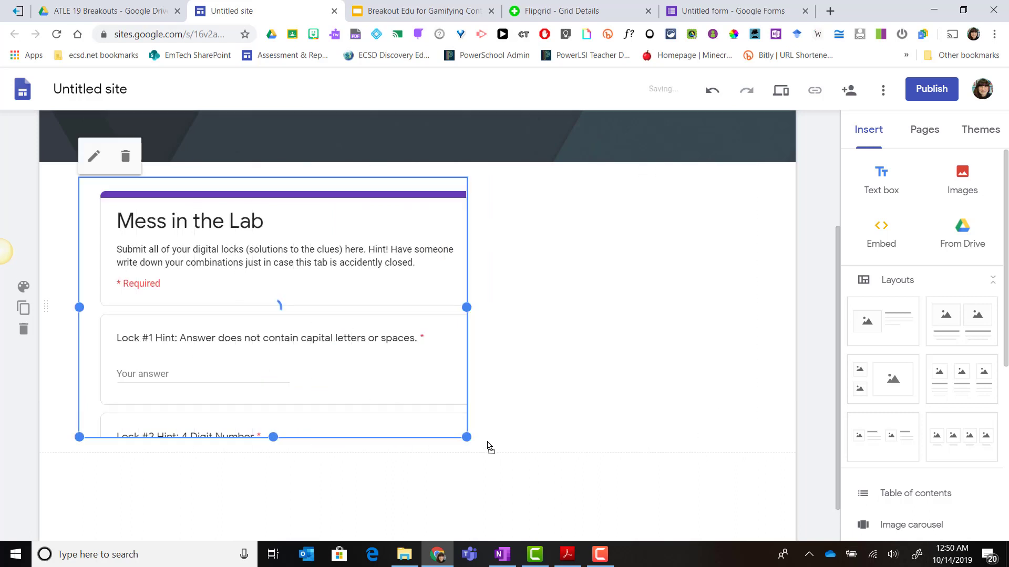
{"action": "left_click", "coordinate": [540, 214]}
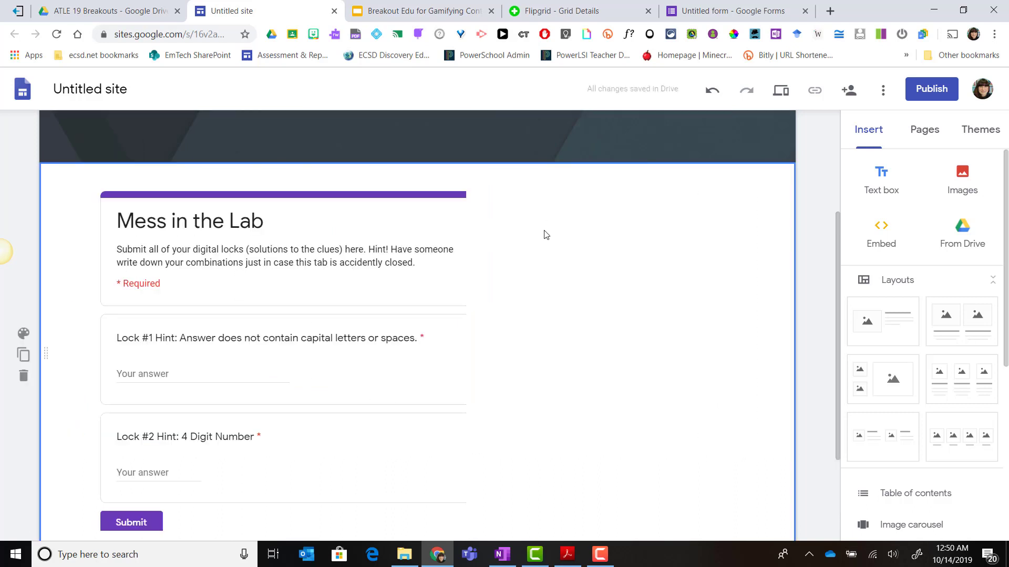
Insert the Science Lab image from Drive's Recent files beside the embedded form
{"action": "left_click", "coordinate": [443, 355]}
{"action": "scroll", "coordinate": [522, 372], "scroll_direction": "down", "scroll_amount": 2}
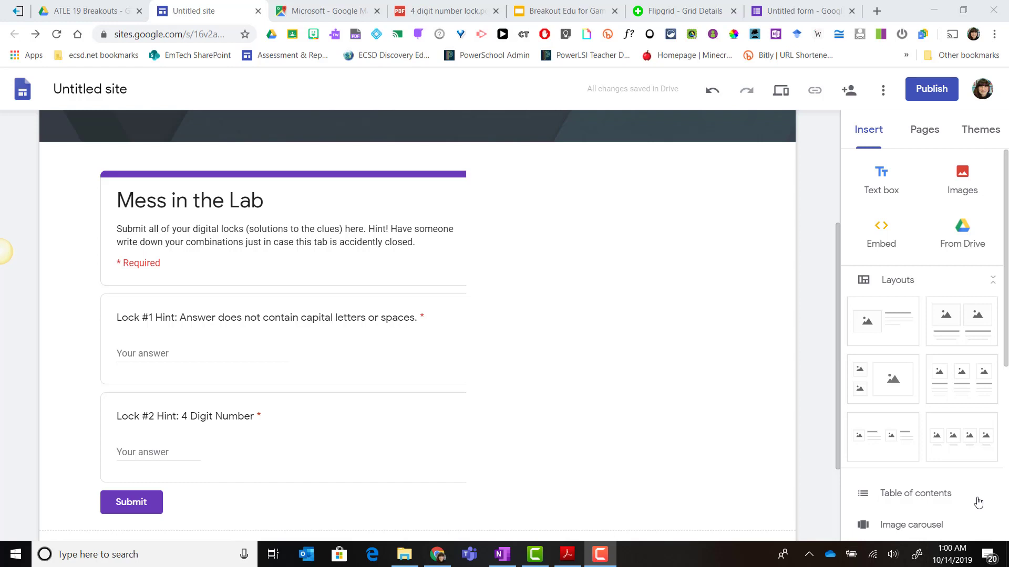
{"action": "mouse_move", "coordinate": [734, 380]}
{"action": "mouse_move", "coordinate": [635, 259]}
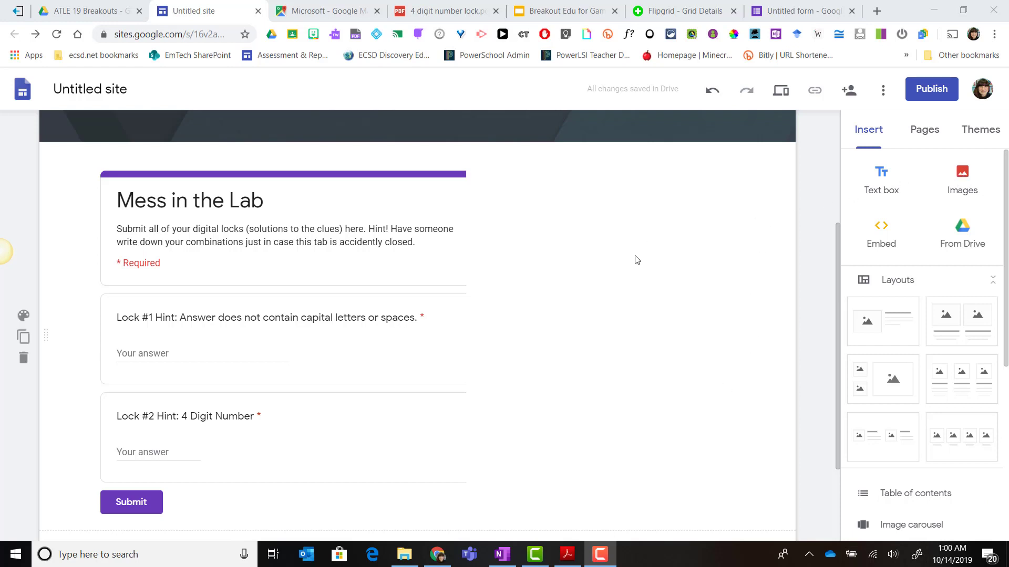
{"action": "double_click", "coordinate": [600, 350]}
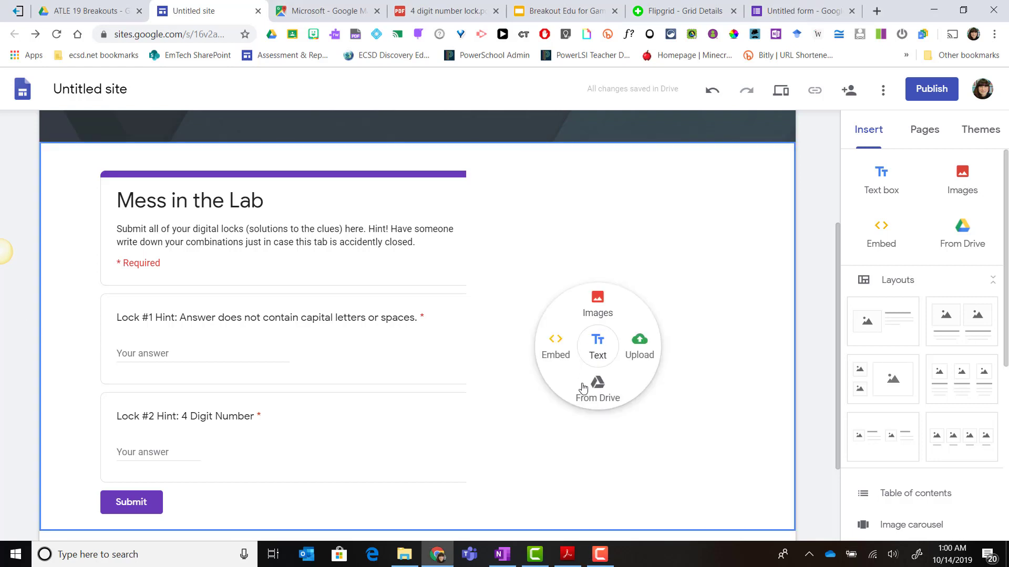
{"action": "left_click", "coordinate": [596, 392]}
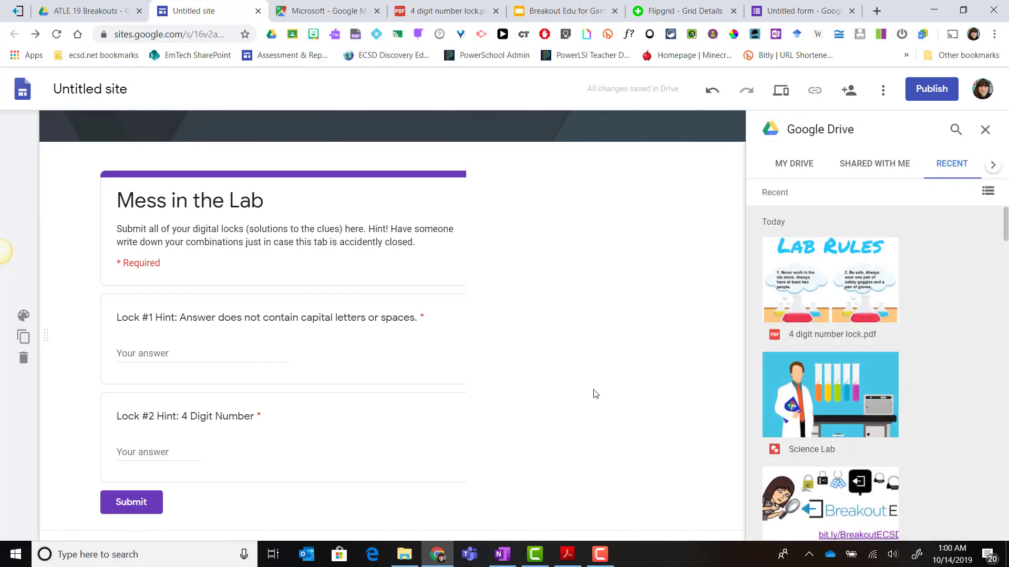
{"action": "left_click", "coordinate": [943, 165]}
{"action": "scroll", "coordinate": [902, 303], "scroll_direction": "down", "scroll_amount": 1}
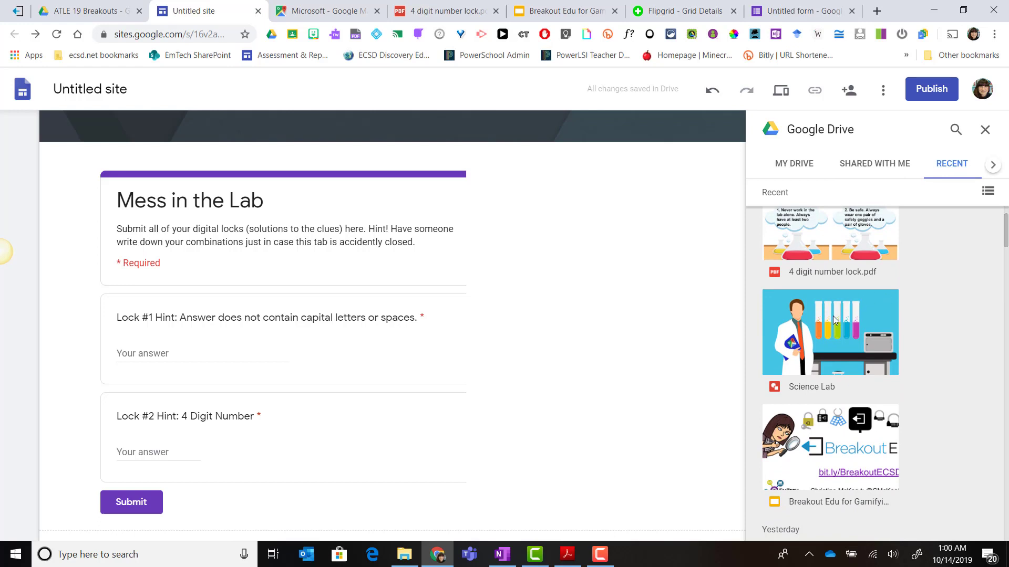
{"action": "left_click", "coordinate": [833, 316]}
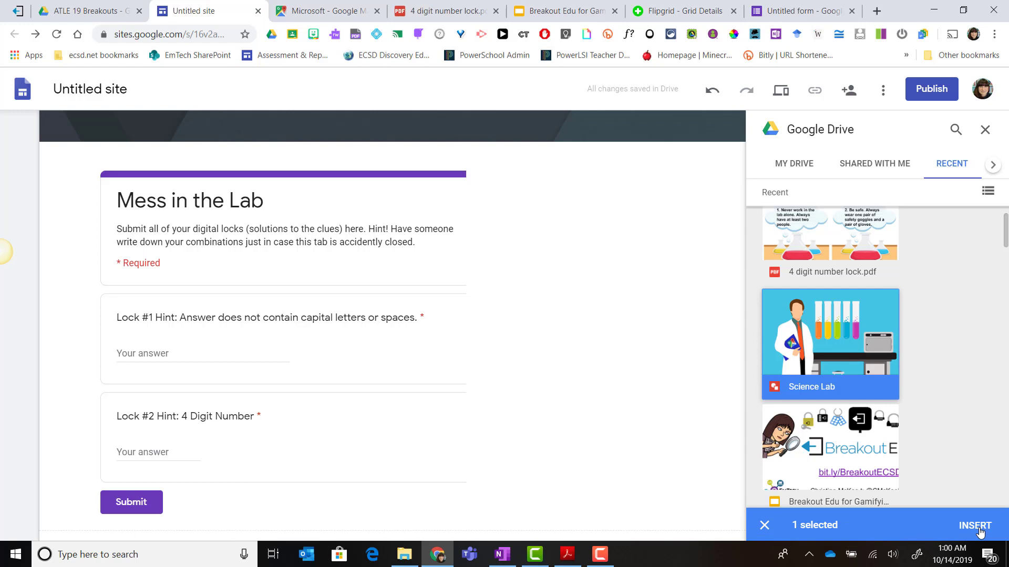
{"action": "left_click", "coordinate": [976, 526]}
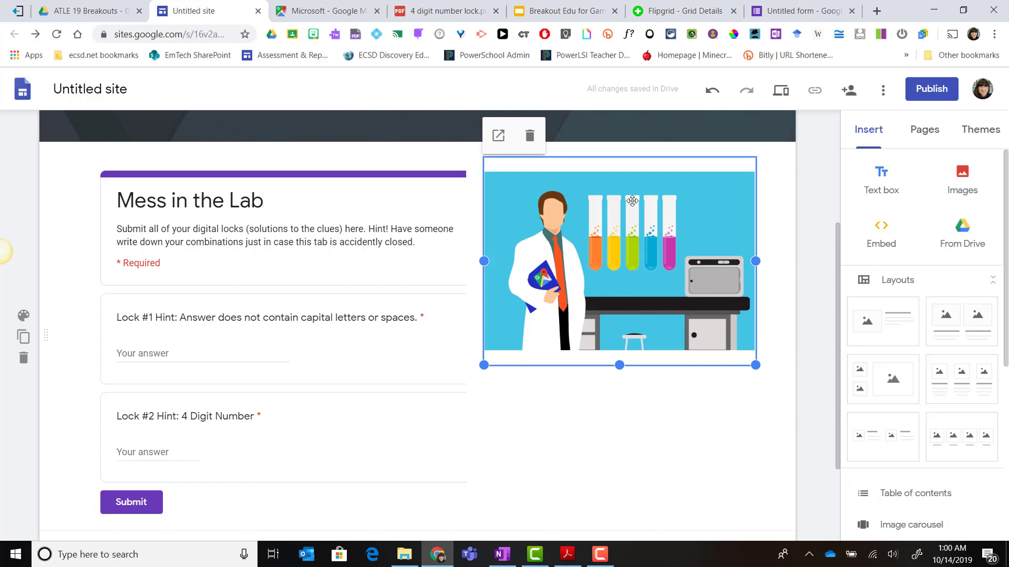
{"action": "left_click", "coordinate": [774, 97]}
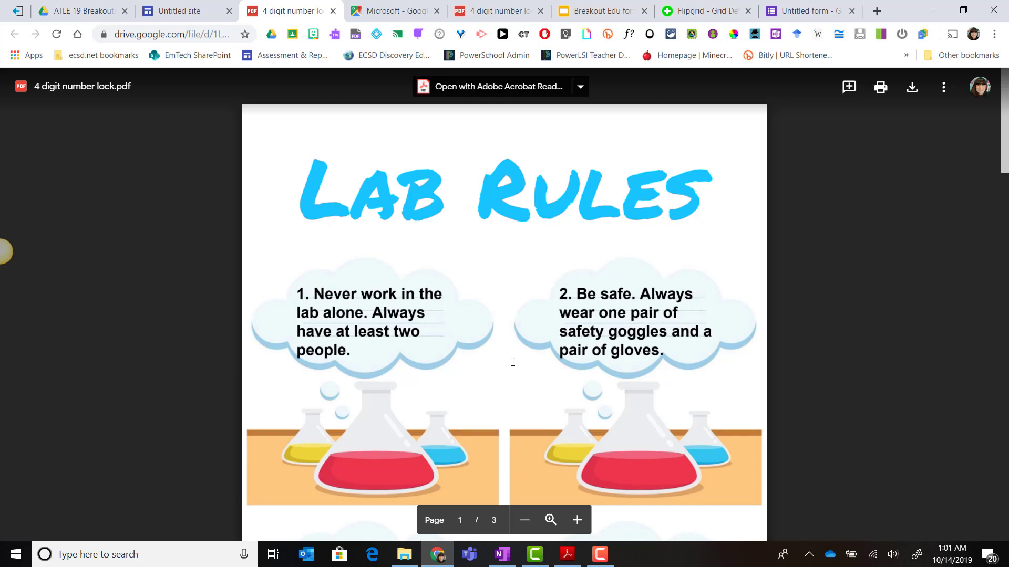
{"action": "left_click", "coordinate": [179, 11]}
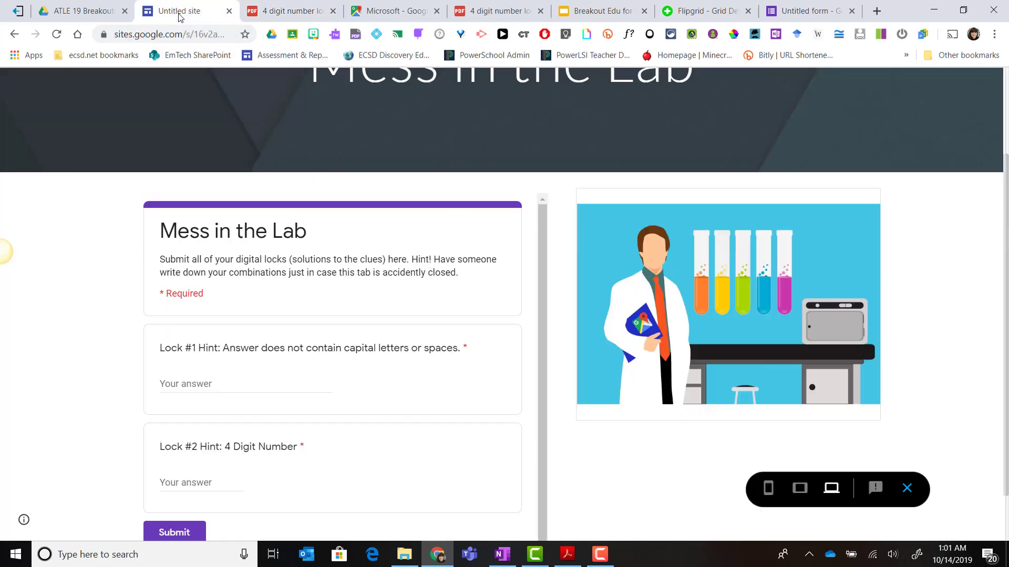
{"action": "left_click", "coordinate": [646, 330]}
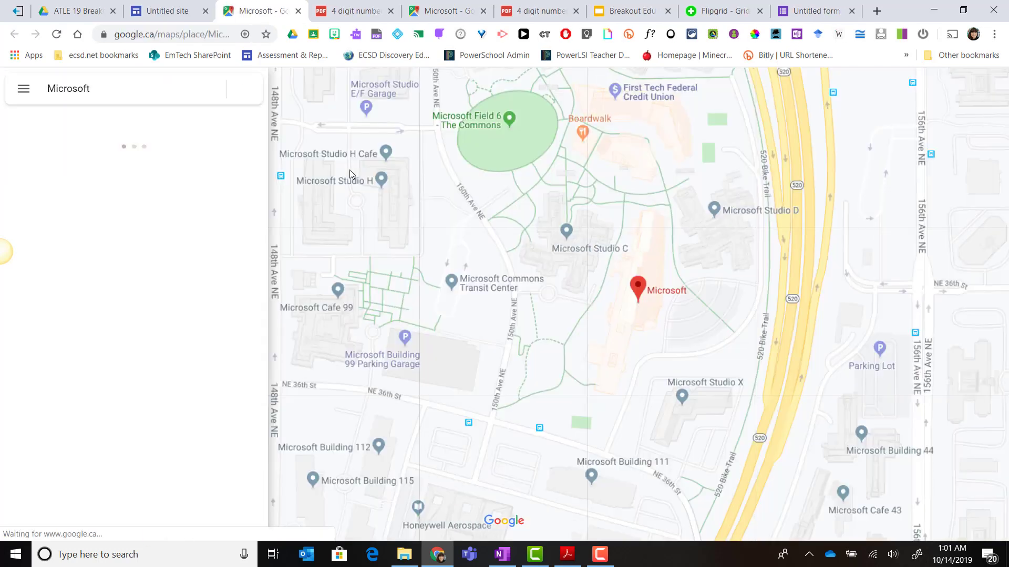
{"action": "left_click", "coordinate": [167, 10]}
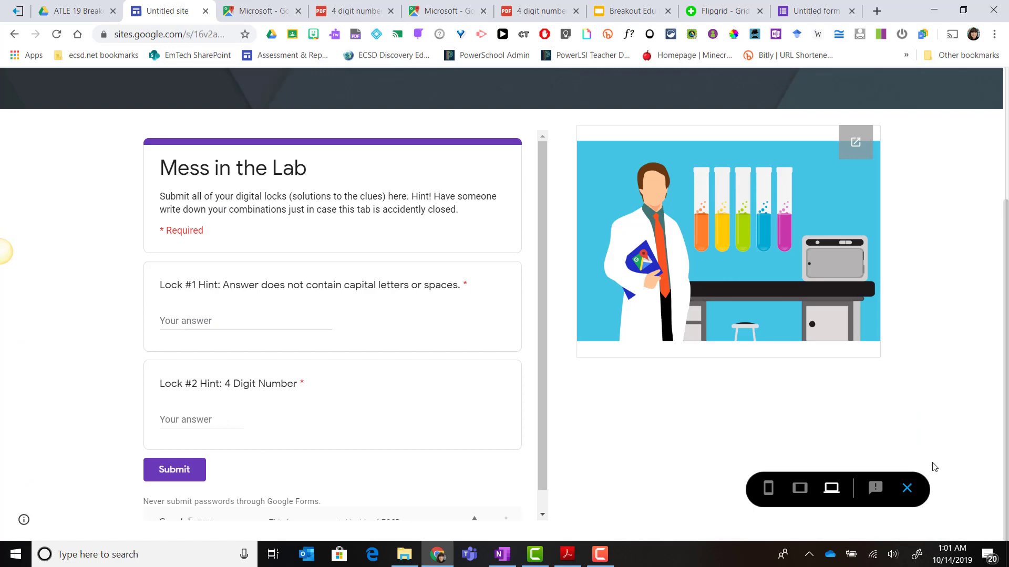
Insert 4 digit number lock.pdf from Drive below the form and drag its box taller
{"action": "left_click", "coordinate": [906, 488]}
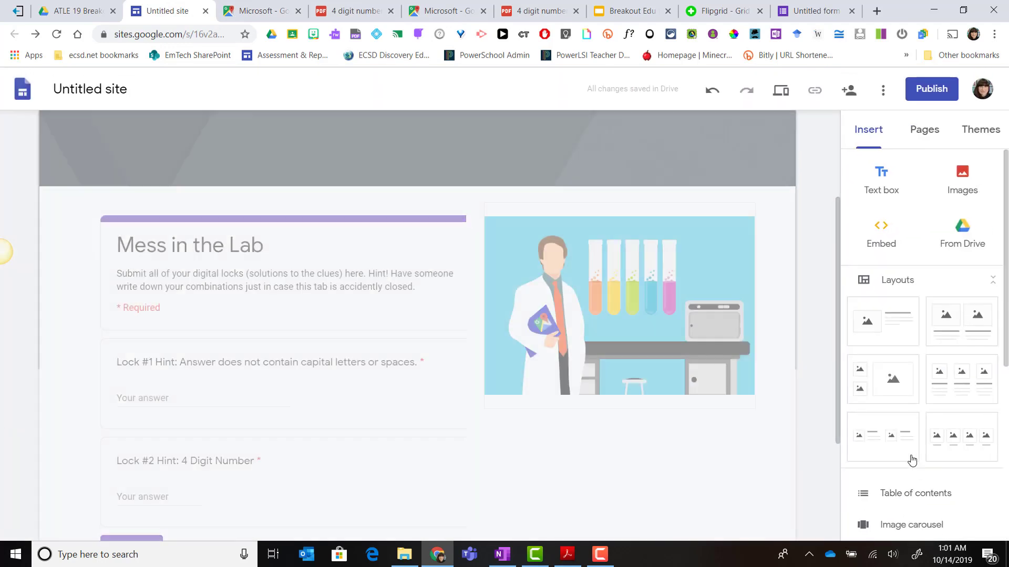
{"action": "scroll", "coordinate": [691, 424], "scroll_direction": "down", "scroll_amount": 3}
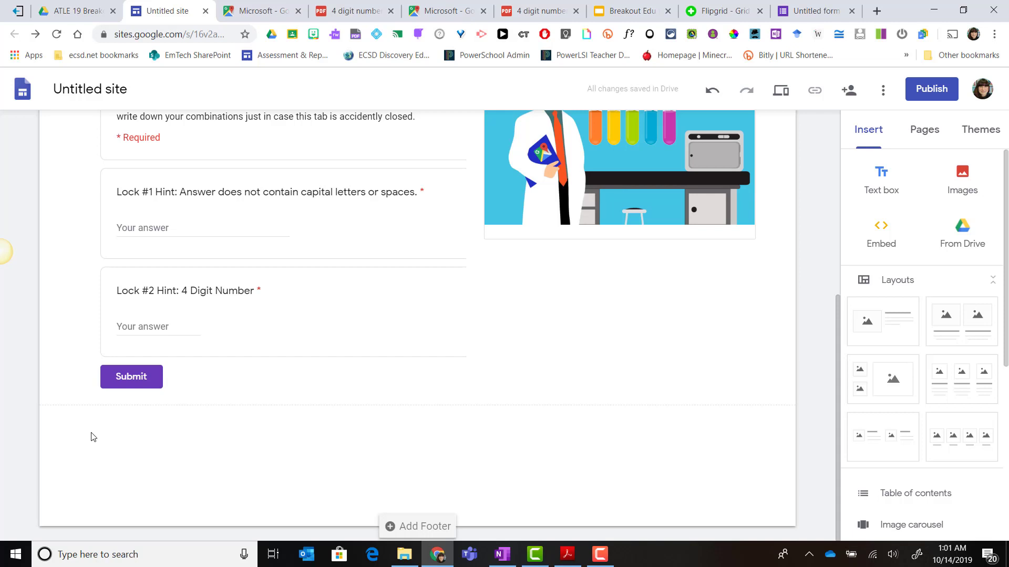
{"action": "double_click", "coordinate": [161, 439]}
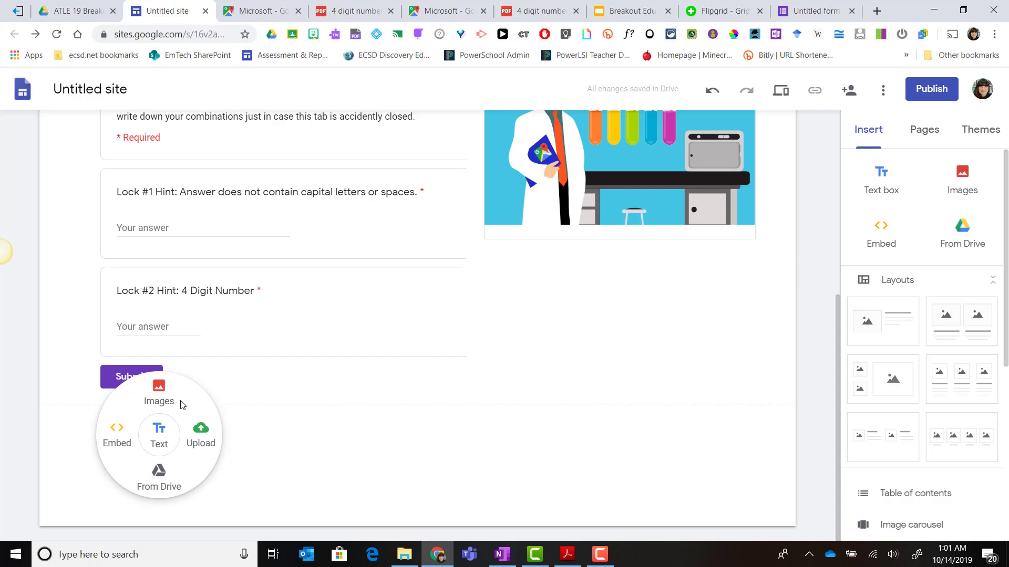
{"action": "left_click", "coordinate": [160, 478]}
{"action": "scroll", "coordinate": [906, 276], "scroll_direction": "up", "scroll_amount": 2}
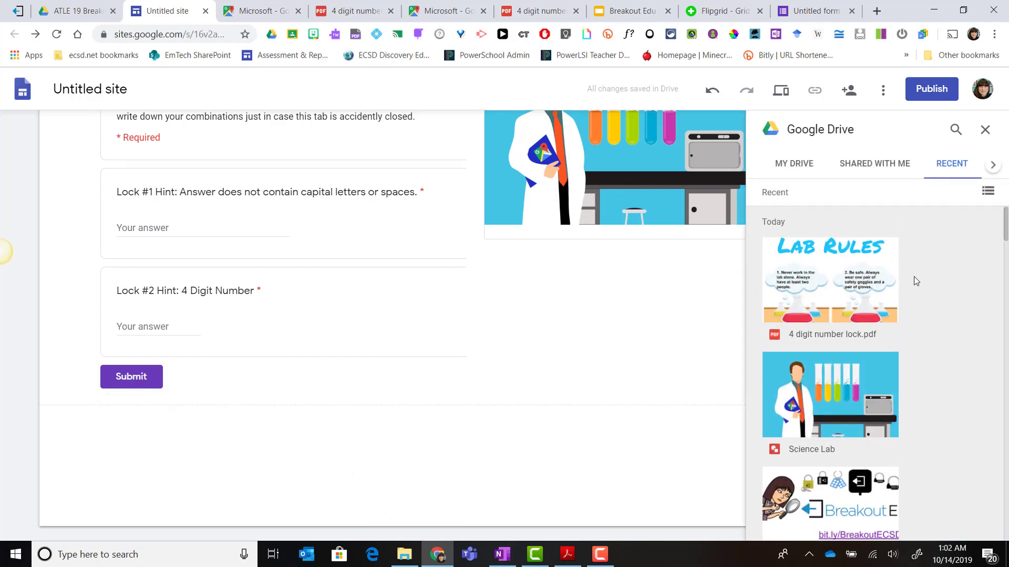
{"action": "left_click", "coordinate": [823, 281]}
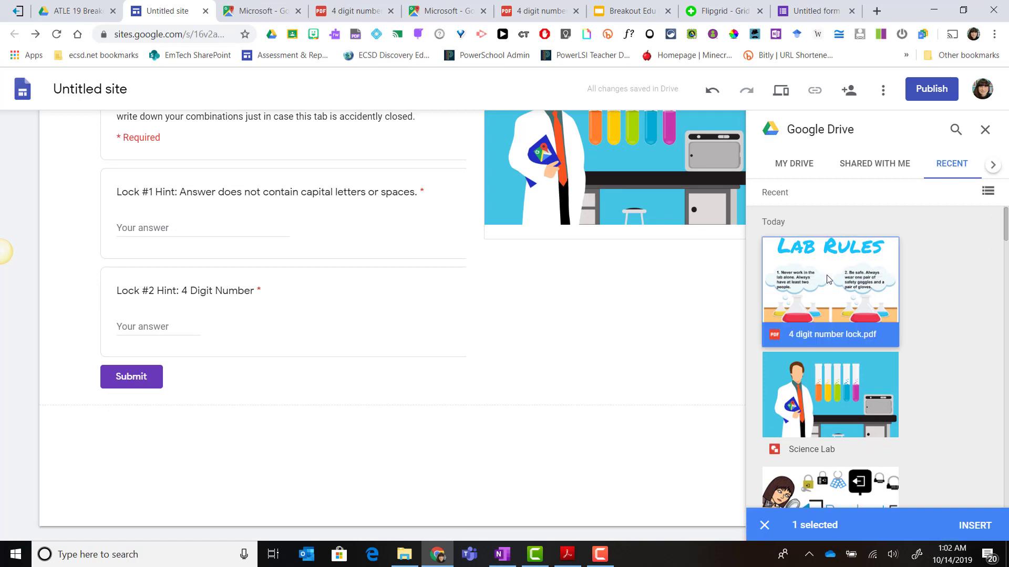
{"action": "left_click", "coordinate": [973, 525]}
{"action": "left_click_drag", "start_coordinate": [409, 390], "coordinate": [409, 524]}
Stretch the Lab Rules PDF embed further downward and deselect it
{"action": "scroll", "coordinate": [434, 481], "scroll_direction": "down", "scroll_amount": 1}
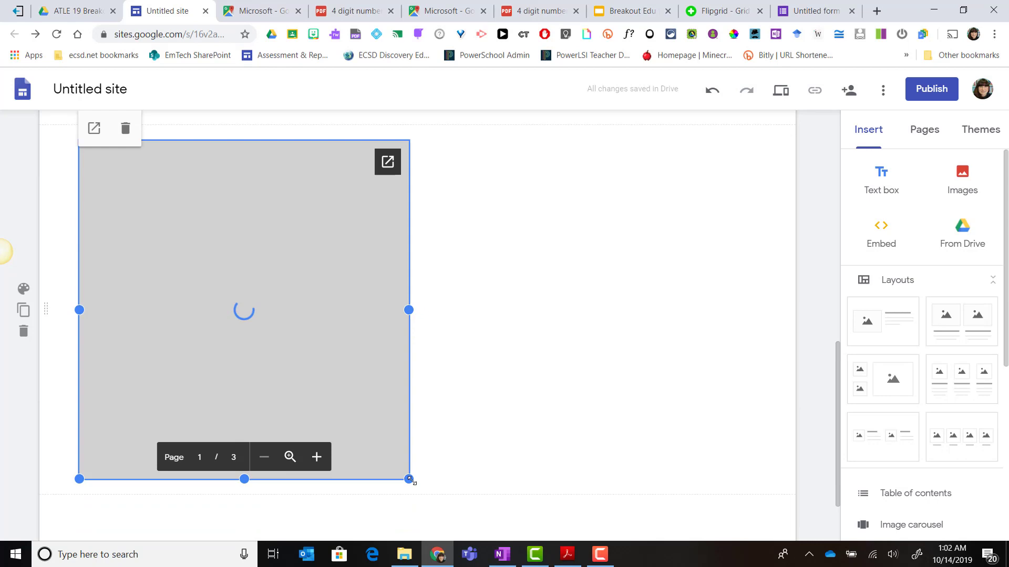
{"action": "mouse_move", "coordinate": [408, 479]}
{"action": "left_mouse_down"}
{"action": "mouse_move", "coordinate": [419, 533]}
{"action": "mouse_move", "coordinate": [412, 480]}
{"action": "left_mouse_up"}
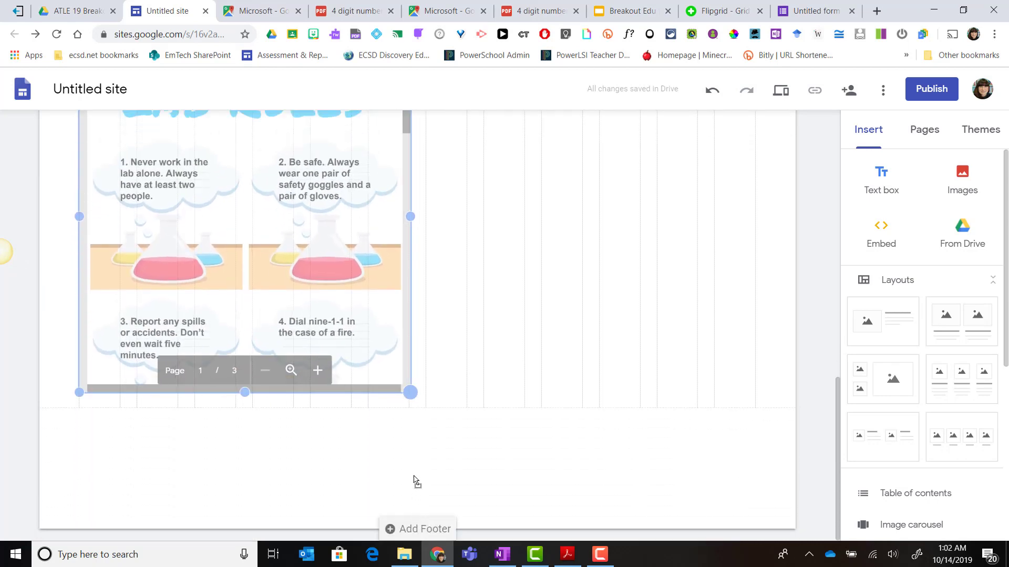
{"action": "scroll", "coordinate": [412, 480], "scroll_direction": "up", "scroll_amount": 4}
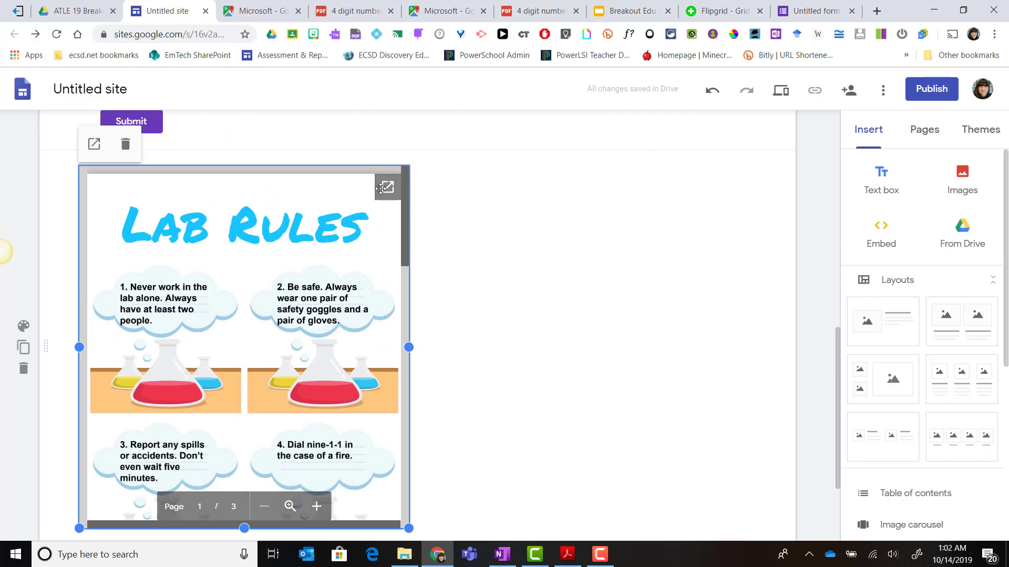
{"action": "left_click", "coordinate": [452, 210]}
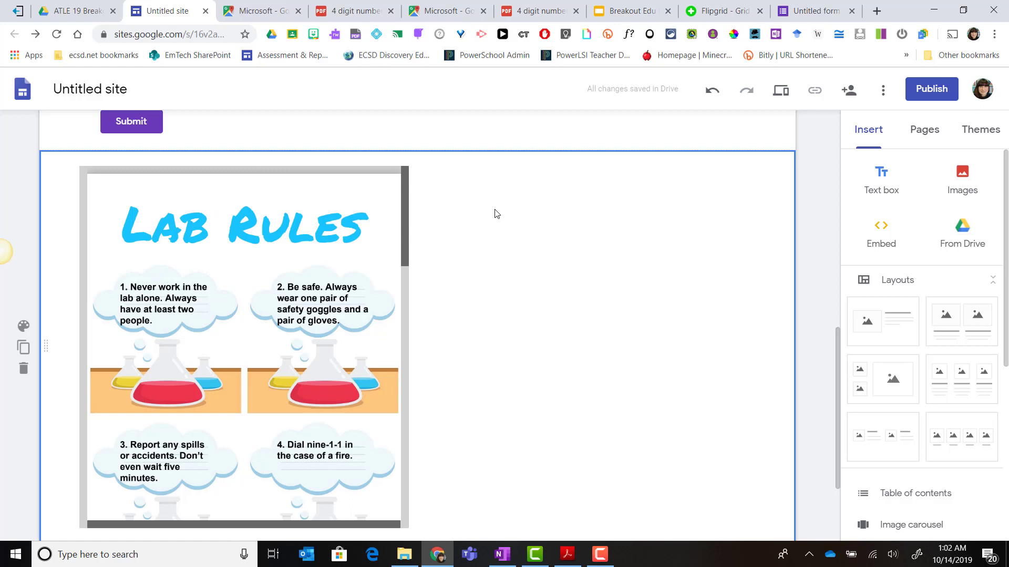
{"action": "scroll", "coordinate": [495, 212], "scroll_direction": "up", "scroll_amount": 2}
{"action": "scroll", "coordinate": [495, 212], "scroll_direction": "up", "scroll_amount": 1}
{"action": "scroll", "coordinate": [496, 213], "scroll_direction": "down", "scroll_amount": 3}
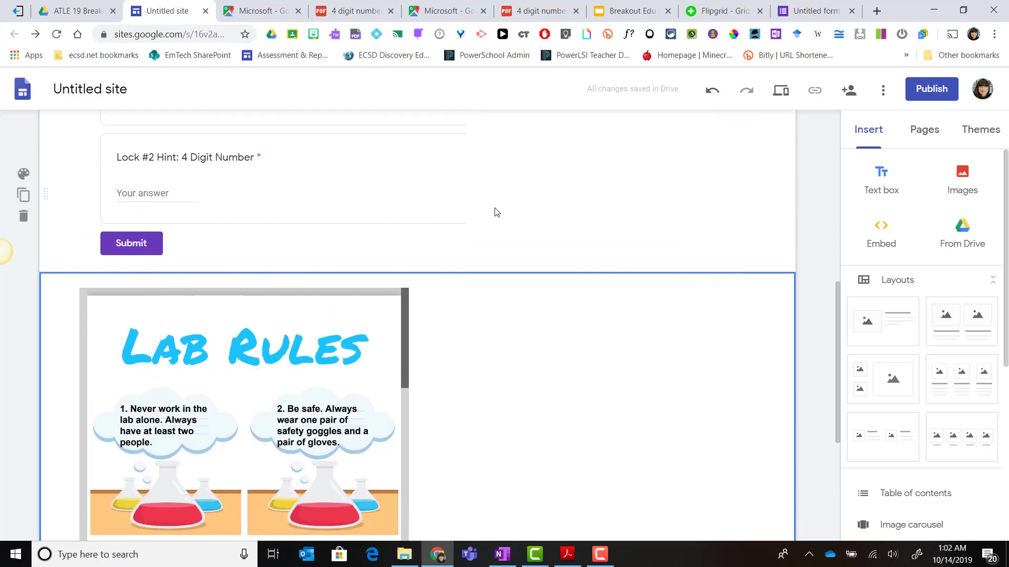
{"action": "scroll", "coordinate": [497, 211], "scroll_direction": "down", "scroll_amount": 2}
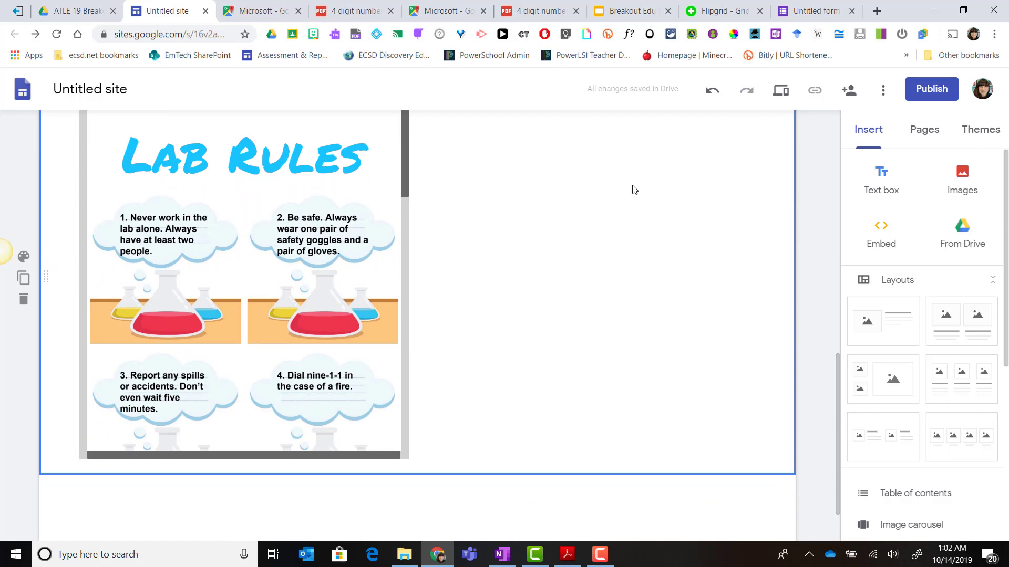
{"action": "left_click", "coordinate": [701, 12]}
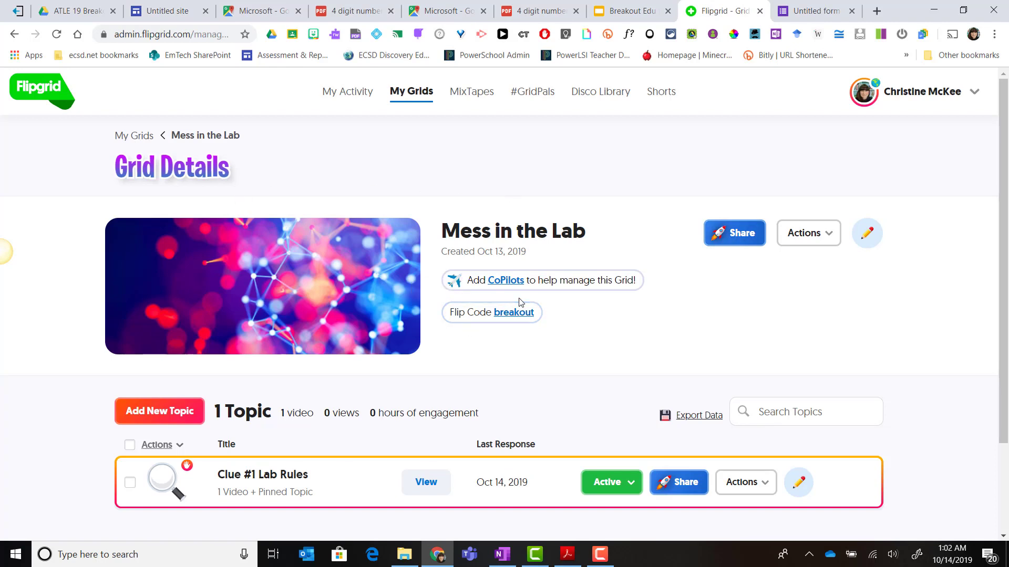
{"action": "left_click", "coordinate": [738, 239]}
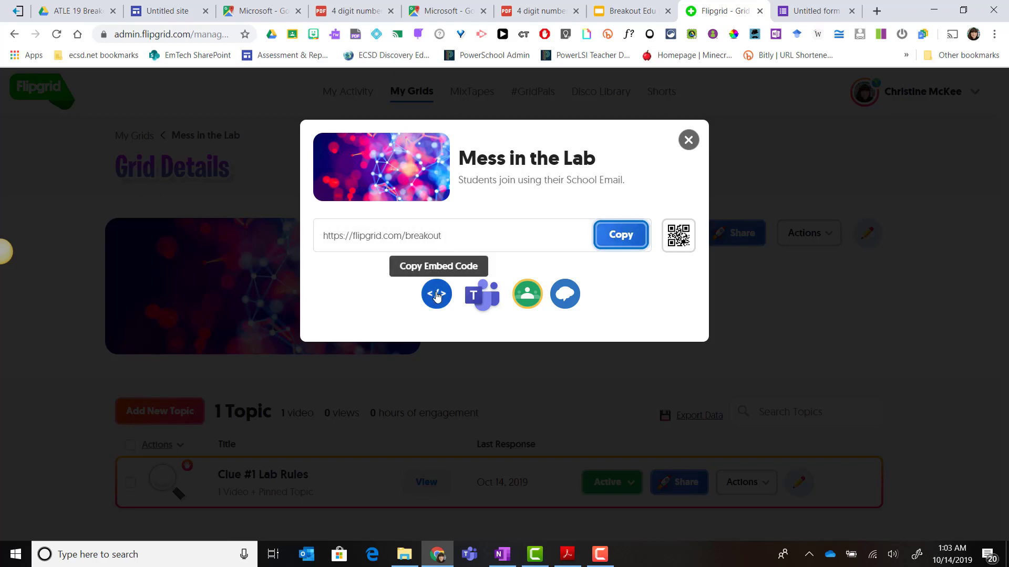
{"action": "left_click", "coordinate": [628, 237]}
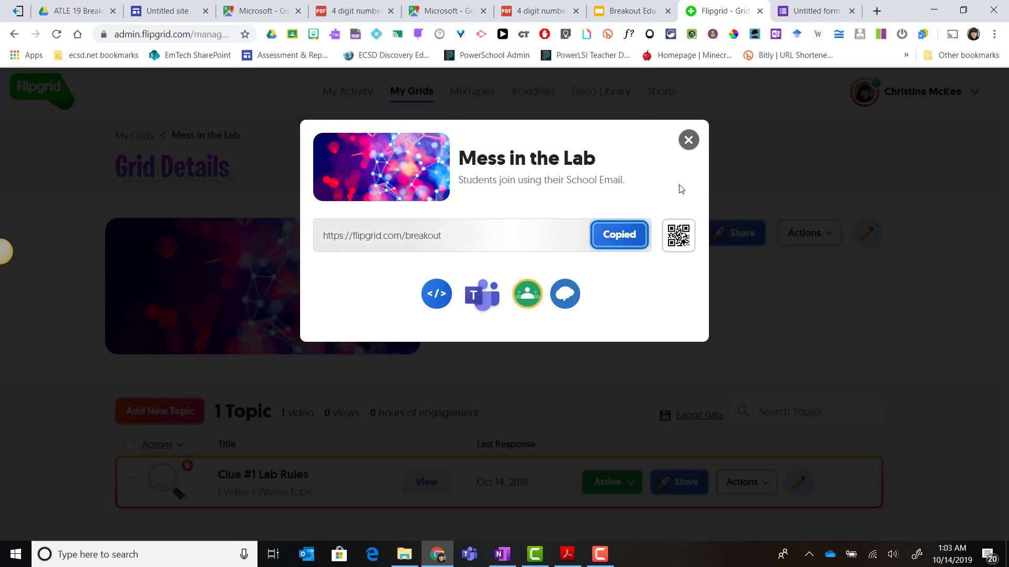
{"action": "left_click", "coordinate": [151, 14]}
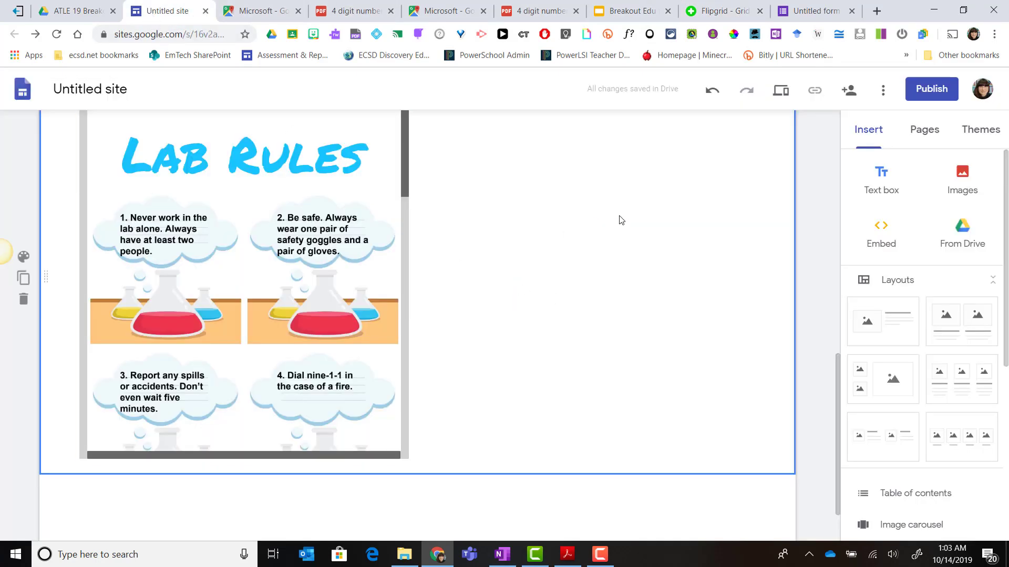
Embed the Flipgrid link below the Lab Rules PDF and narrow it to half width
{"action": "left_click", "coordinate": [881, 231]}
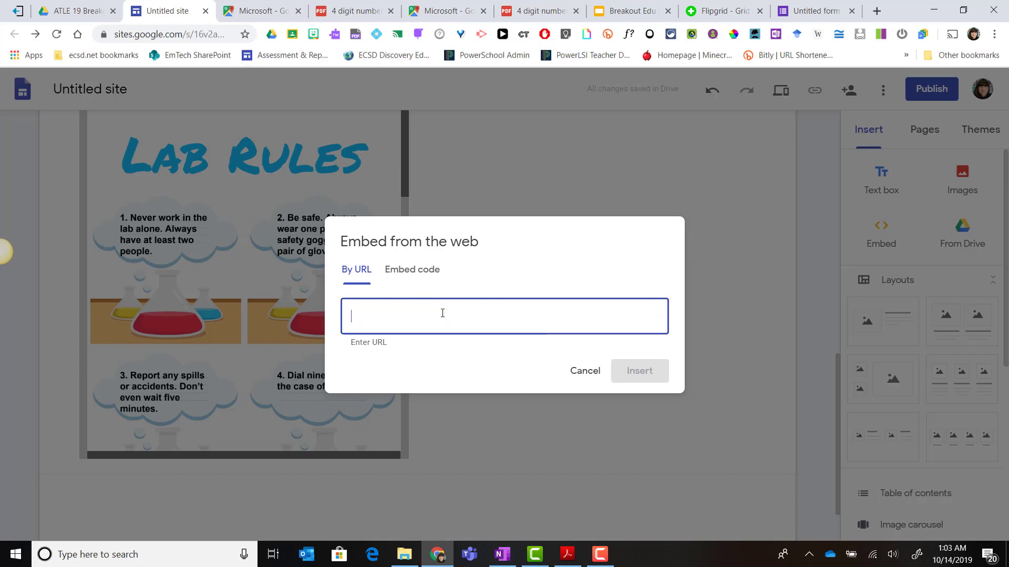
{"action": "key", "text": "ctrl+v"}
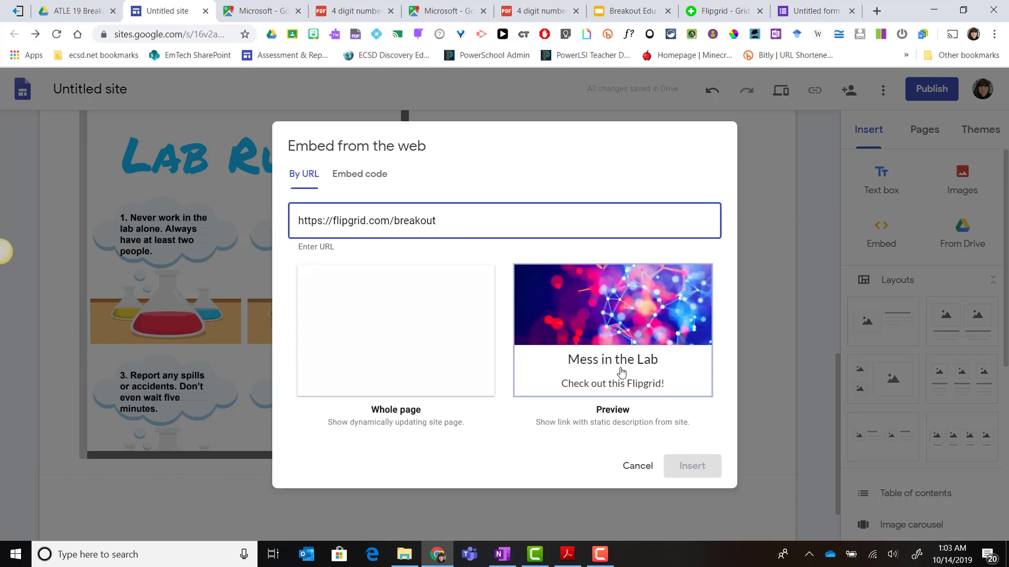
{"action": "left_click", "coordinate": [691, 466]}
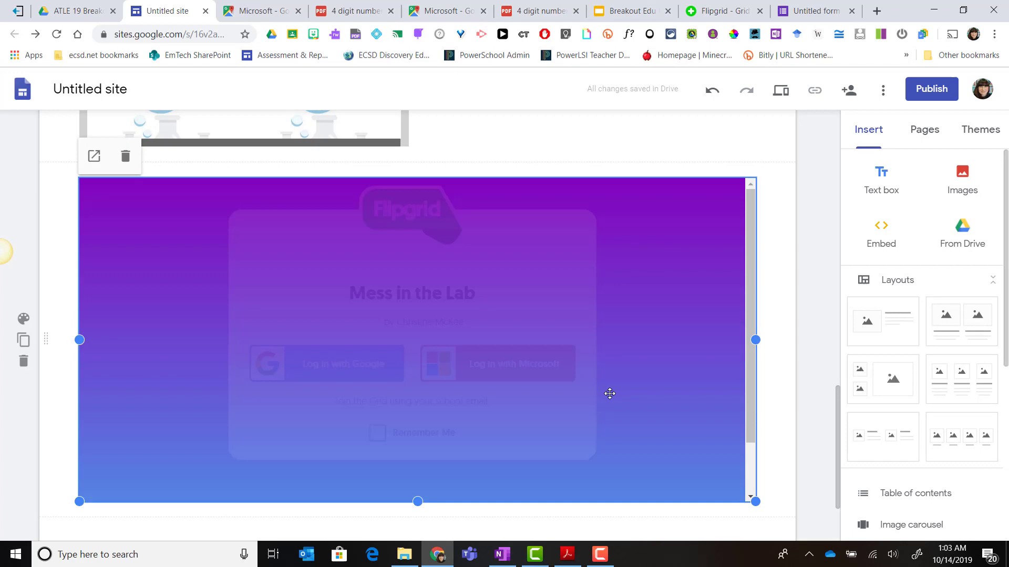
{"action": "left_click_drag", "start_coordinate": [755, 376], "coordinate": [425, 380]}
Add an empty text box below the Flipgrid embed
{"action": "scroll", "coordinate": [518, 347], "scroll_direction": "up", "scroll_amount": 10}
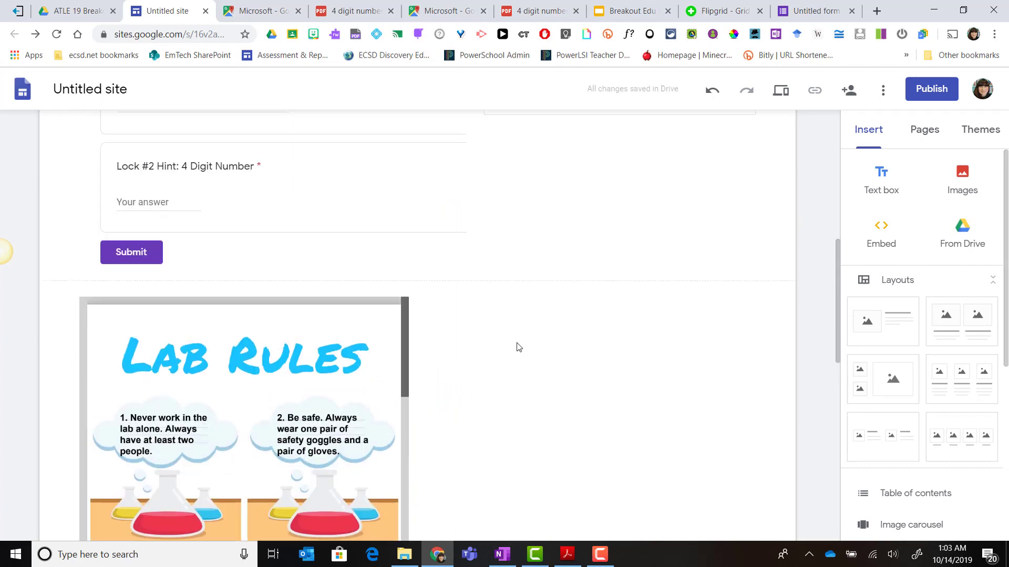
{"action": "scroll", "coordinate": [518, 347], "scroll_direction": "down", "scroll_amount": 6}
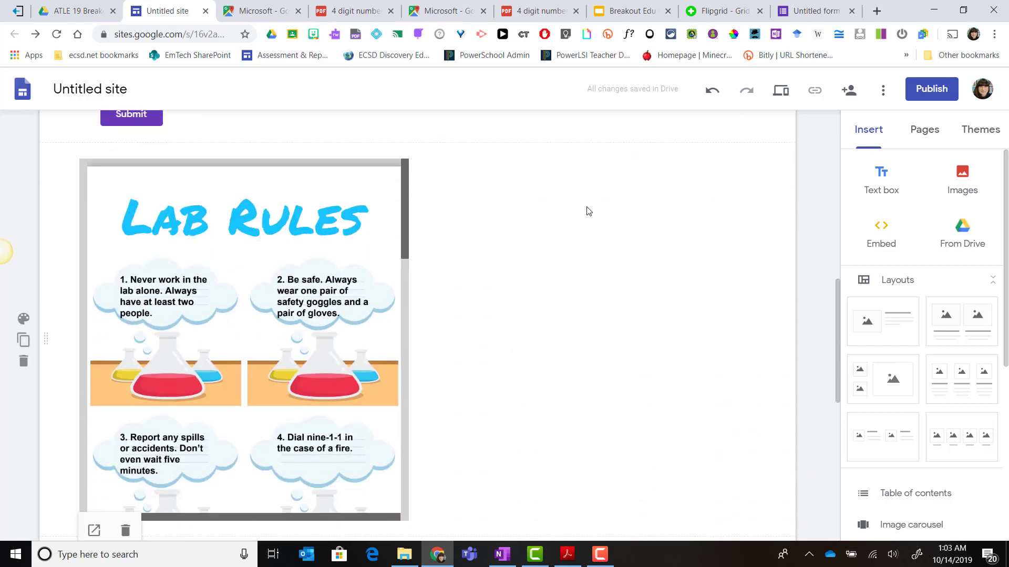
{"action": "scroll", "coordinate": [578, 218], "scroll_direction": "up", "scroll_amount": 1}
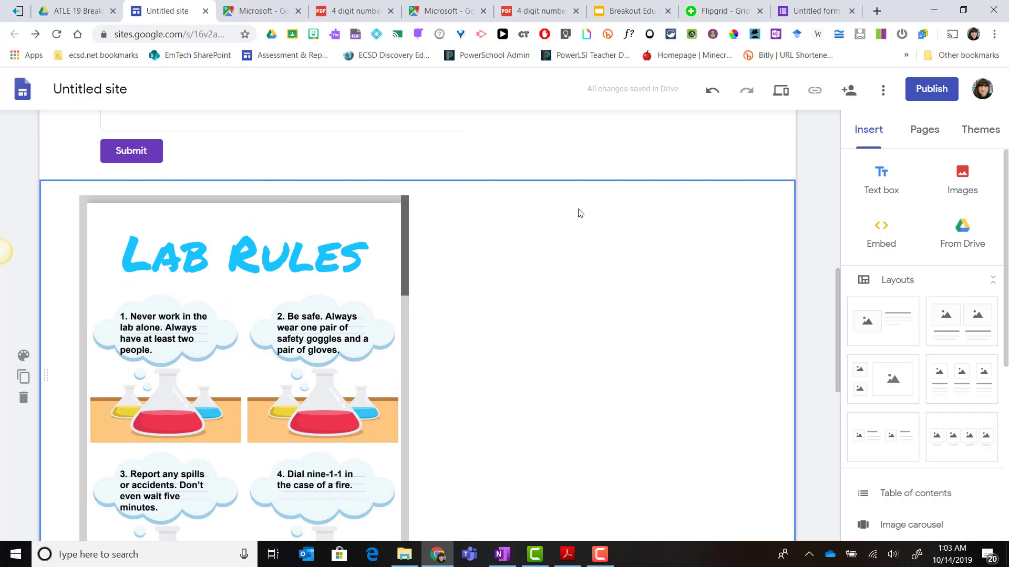
{"action": "double_click", "coordinate": [578, 212]}
{"action": "scroll", "coordinate": [558, 277], "scroll_direction": "down", "scroll_amount": 10}
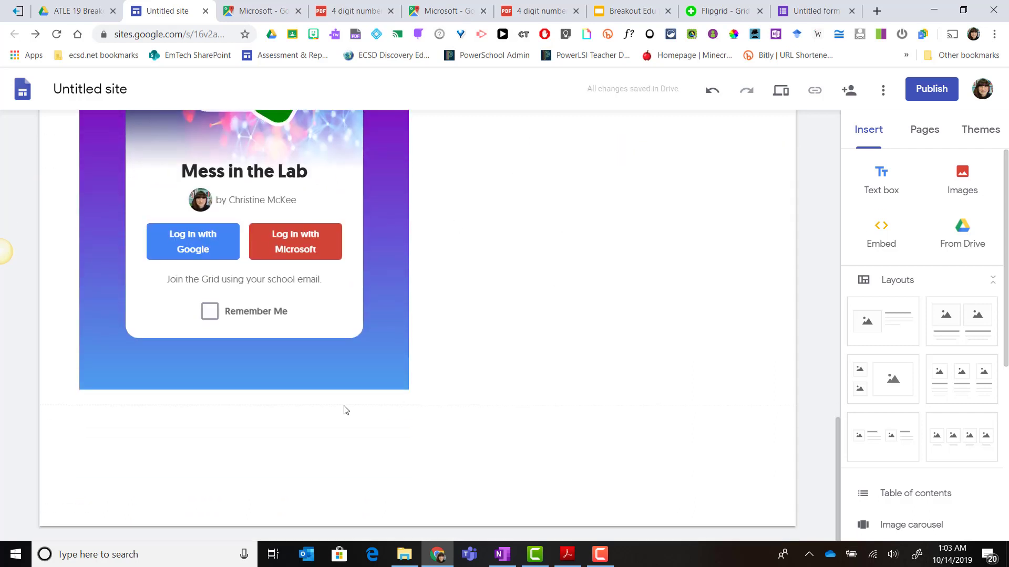
{"action": "double_click", "coordinate": [234, 428]}
{"action": "left_click", "coordinate": [234, 429]}
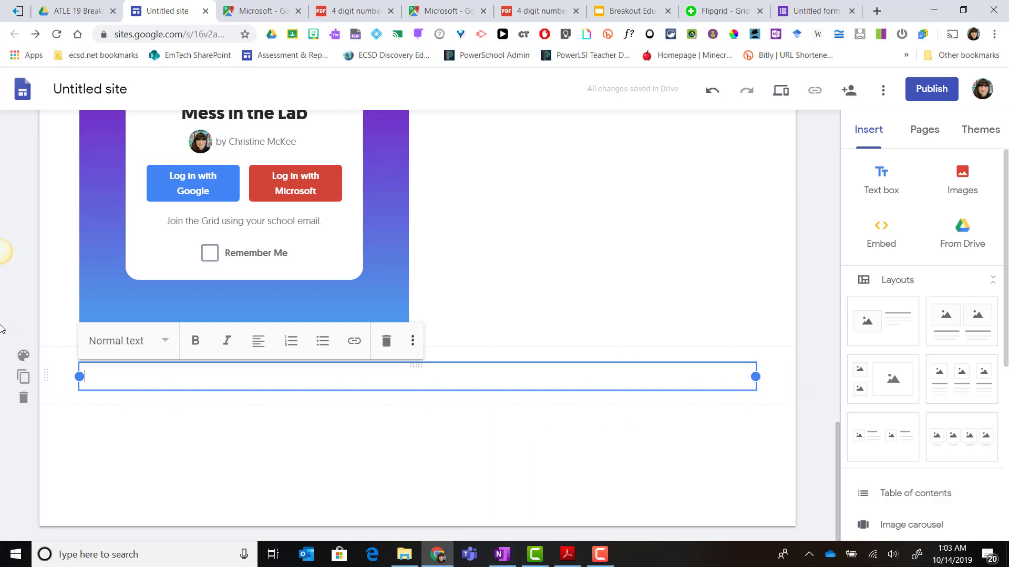
Give the text section the teal Emphasis 2 background and set the box to Heading style
{"action": "left_click", "coordinate": [24, 356]}
{"action": "left_click", "coordinate": [149, 398]}
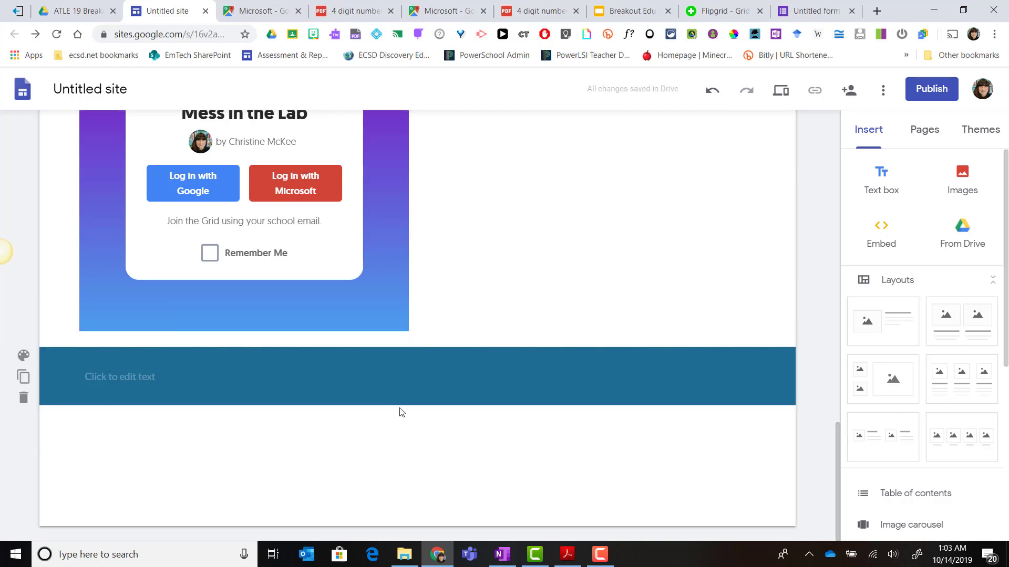
{"action": "left_click", "coordinate": [218, 376]}
{"action": "left_click", "coordinate": [168, 353]}
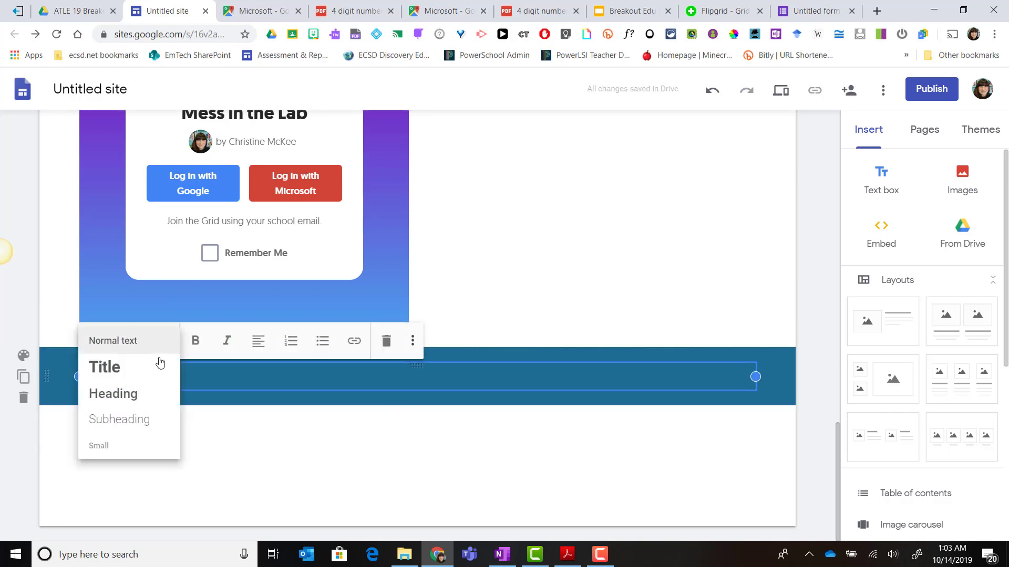
{"action": "left_click", "coordinate": [140, 395]}
{"action": "scroll", "coordinate": [525, 342], "scroll_direction": "up", "scroll_amount": 15}
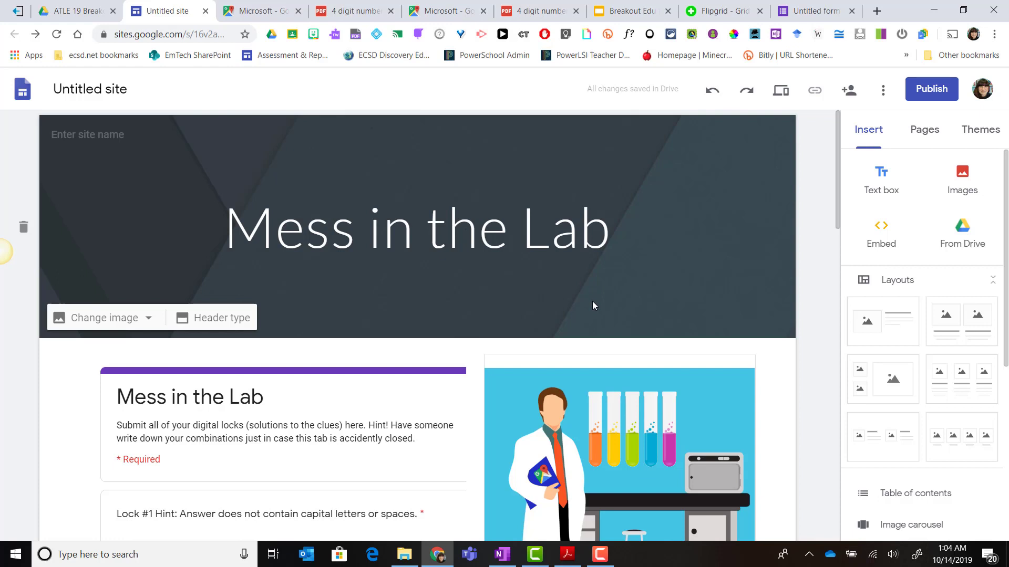
{"action": "scroll", "coordinate": [600, 292], "scroll_direction": "down", "scroll_amount": 2}
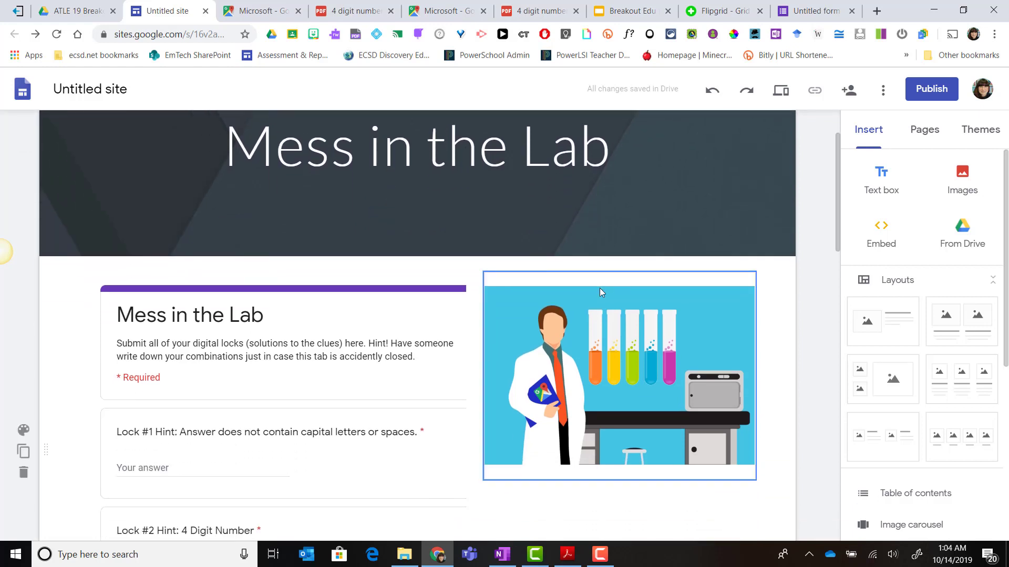
{"action": "scroll", "coordinate": [600, 292], "scroll_direction": "down", "scroll_amount": 2}
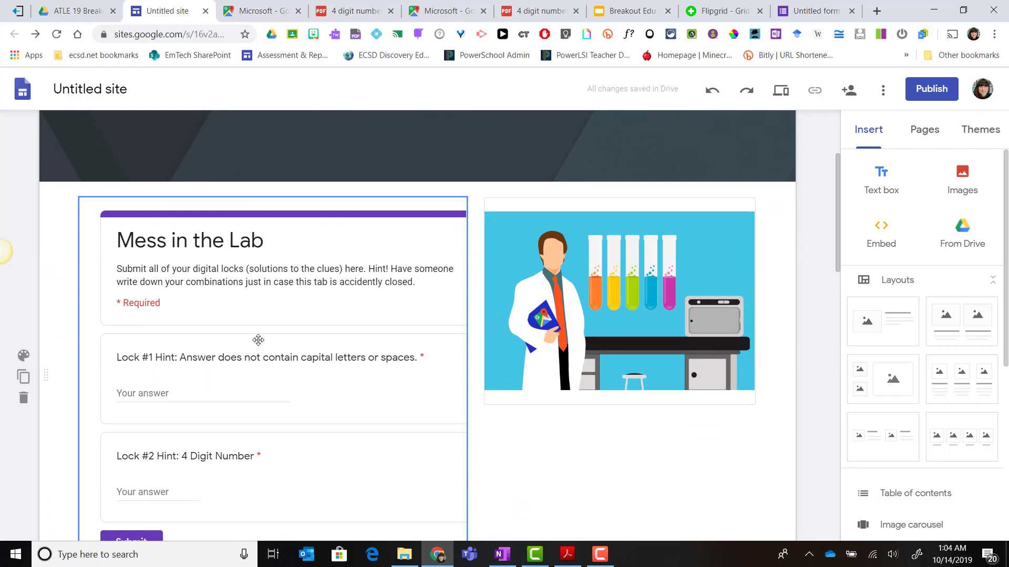
{"action": "scroll", "coordinate": [438, 402], "scroll_direction": "down", "scroll_amount": 4}
{"action": "scroll", "coordinate": [550, 389], "scroll_direction": "down", "scroll_amount": 3}
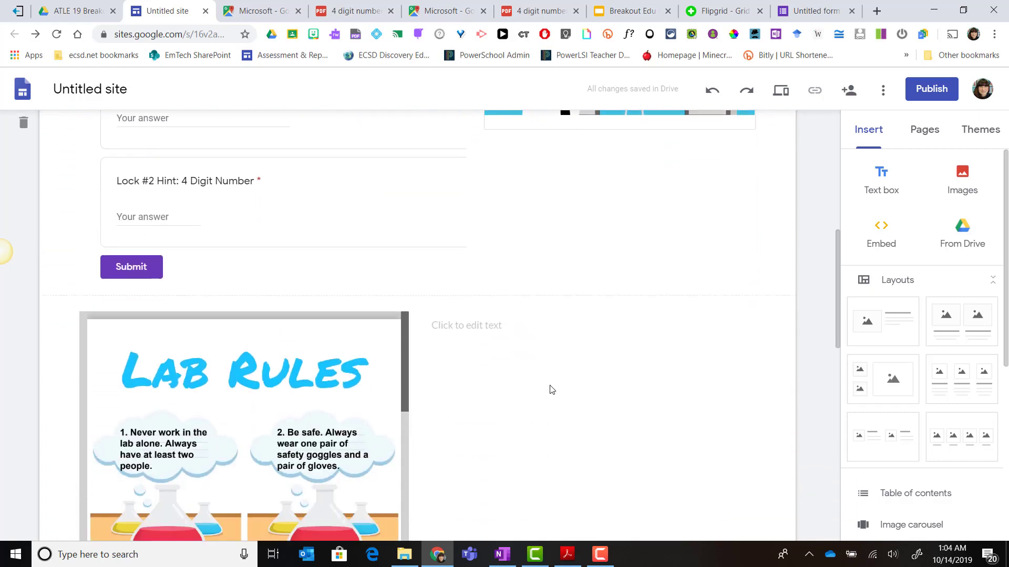
{"action": "scroll", "coordinate": [551, 389], "scroll_direction": "down", "scroll_amount": 3}
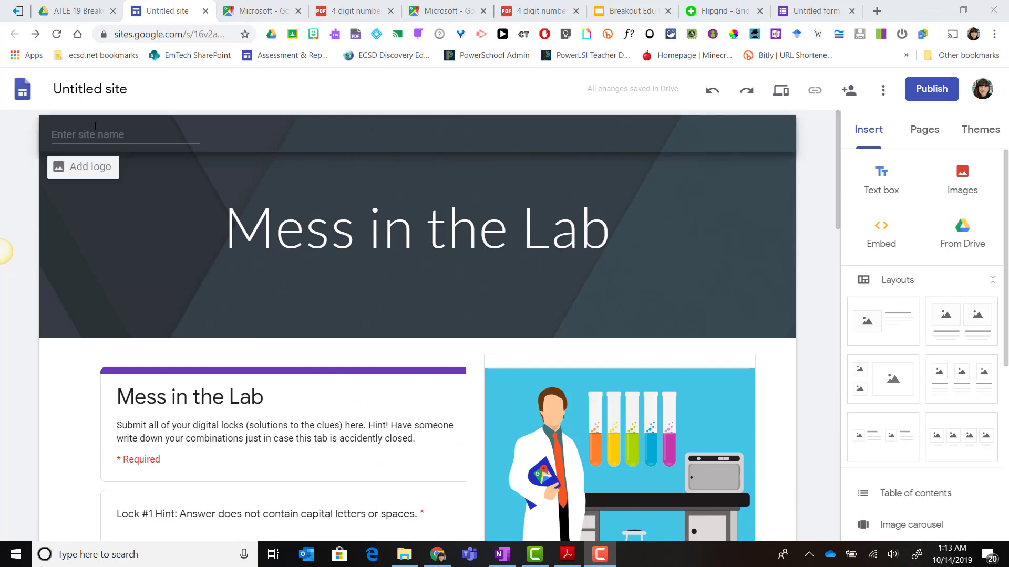
Change the 'Untitled site' name at top left to 'Mess in Lab Breakout'
{"action": "left_click", "coordinate": [126, 89]}
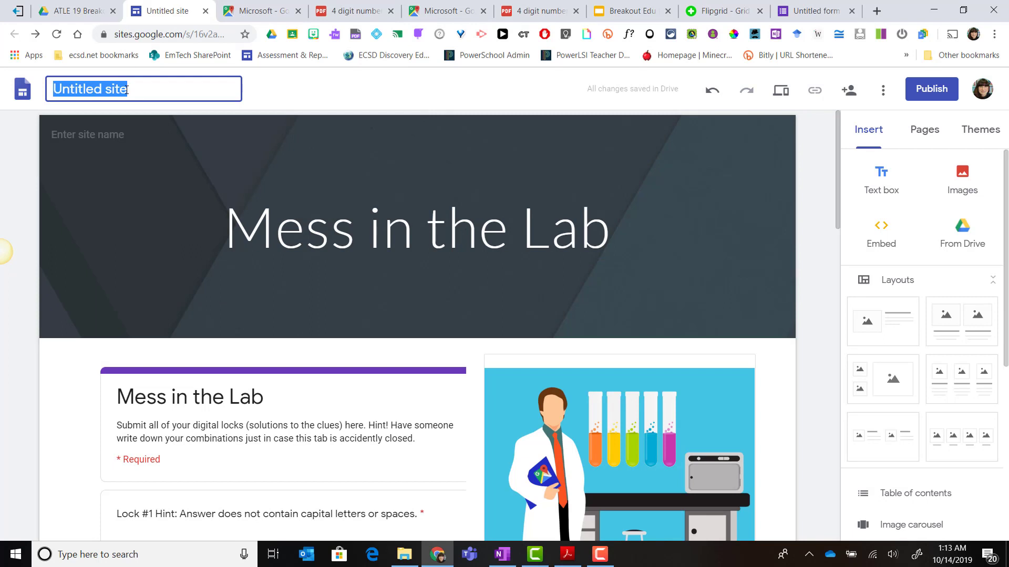
{"action": "key", "text": "ctrl+v"}
{"action": "key", "text": "Return"}
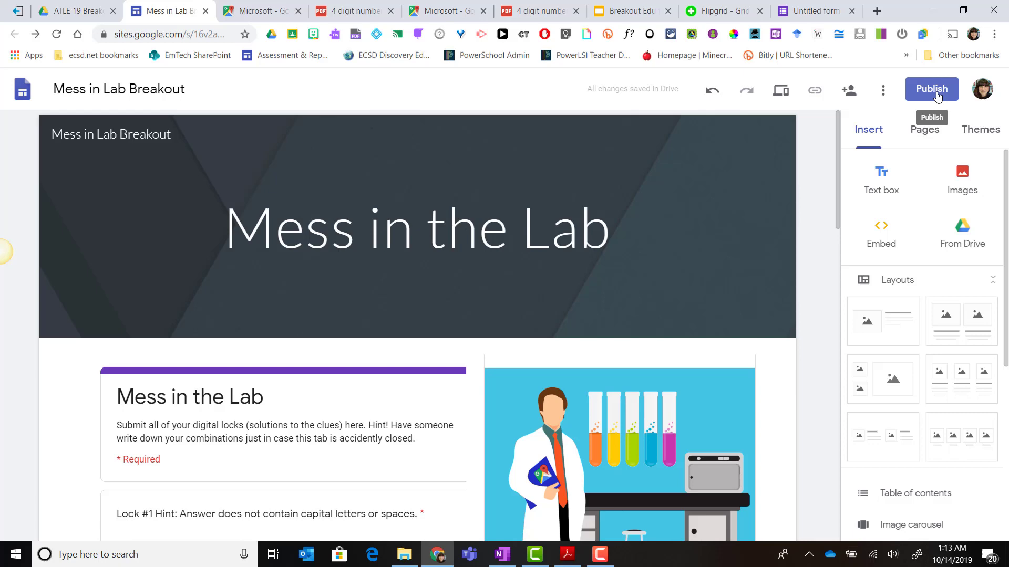
Publish the site at the messinlabbreakout address and view the live published page
{"action": "left_click", "coordinate": [931, 89]}
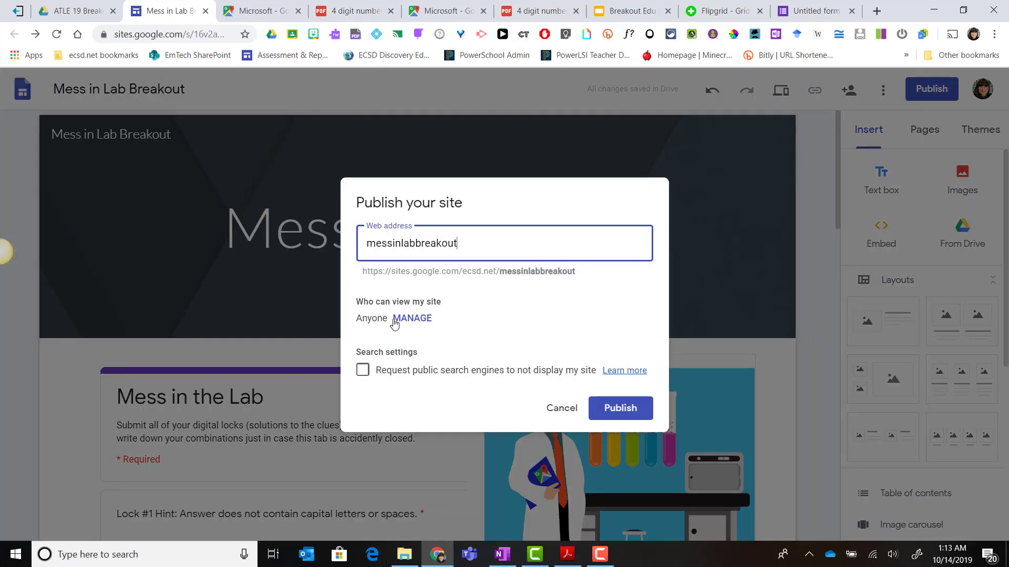
{"action": "left_click", "coordinate": [602, 408]}
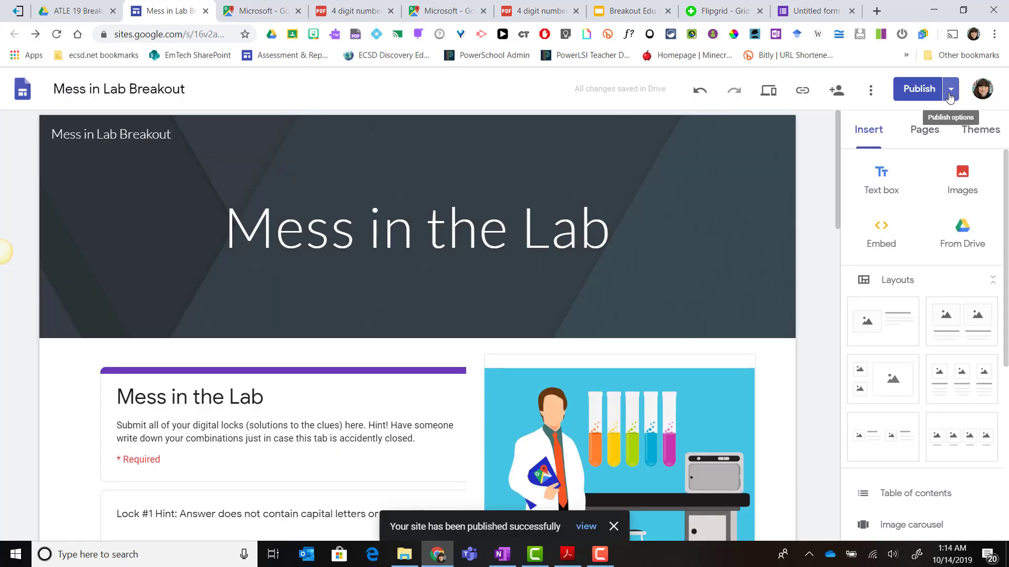
{"action": "left_click", "coordinate": [950, 94]}
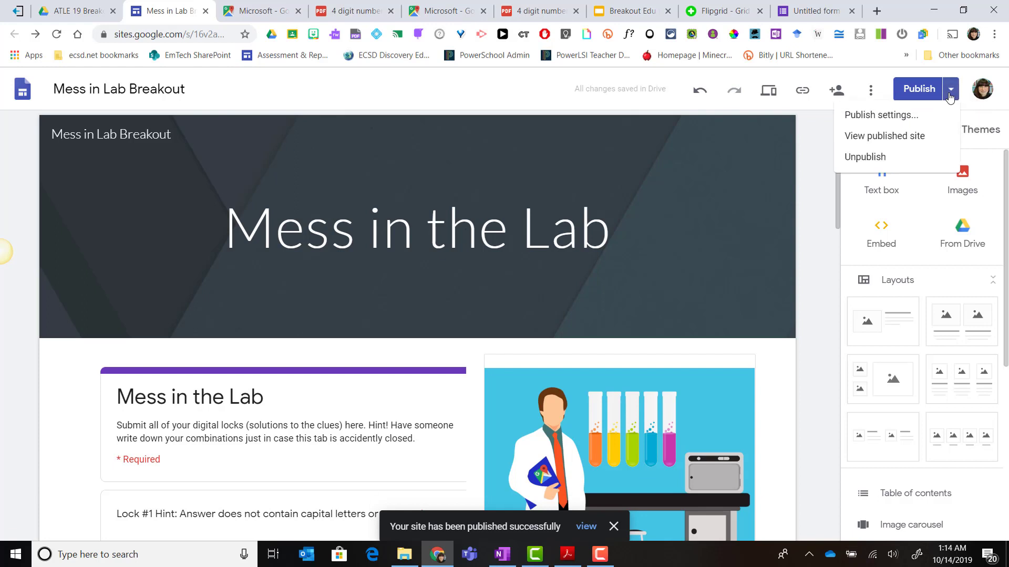
{"action": "left_click", "coordinate": [925, 145]}
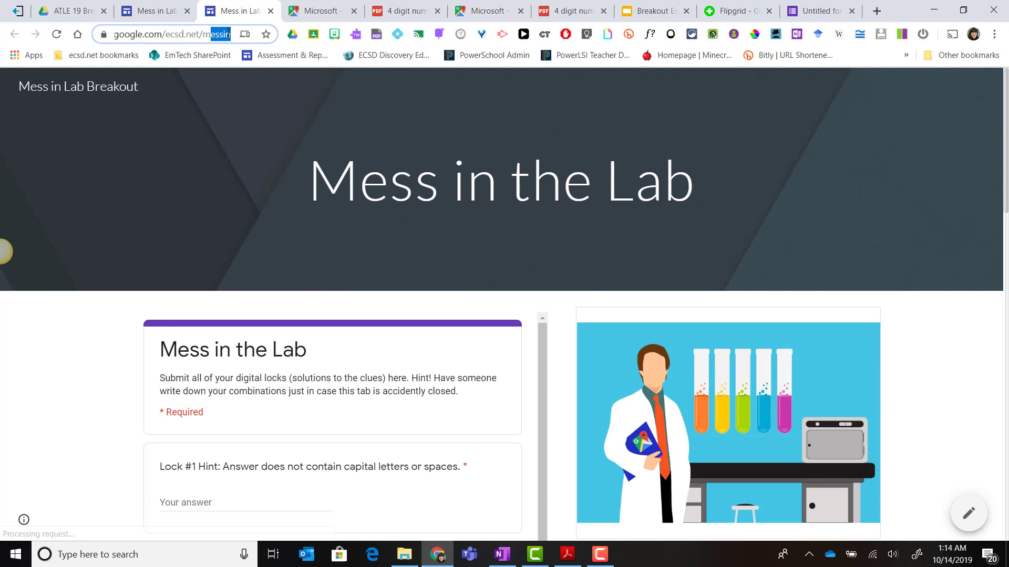